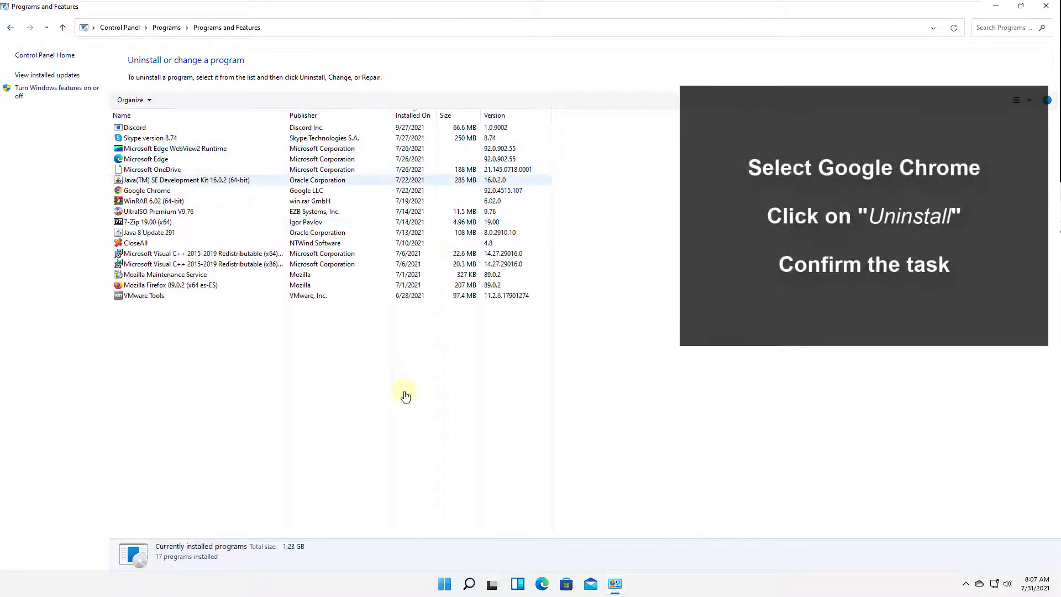
# - Uninstall Google Chrome from the installed programs, approve the account control and uninstall confirmations, and close Programs and Features
pyautogui.click(160, 191)
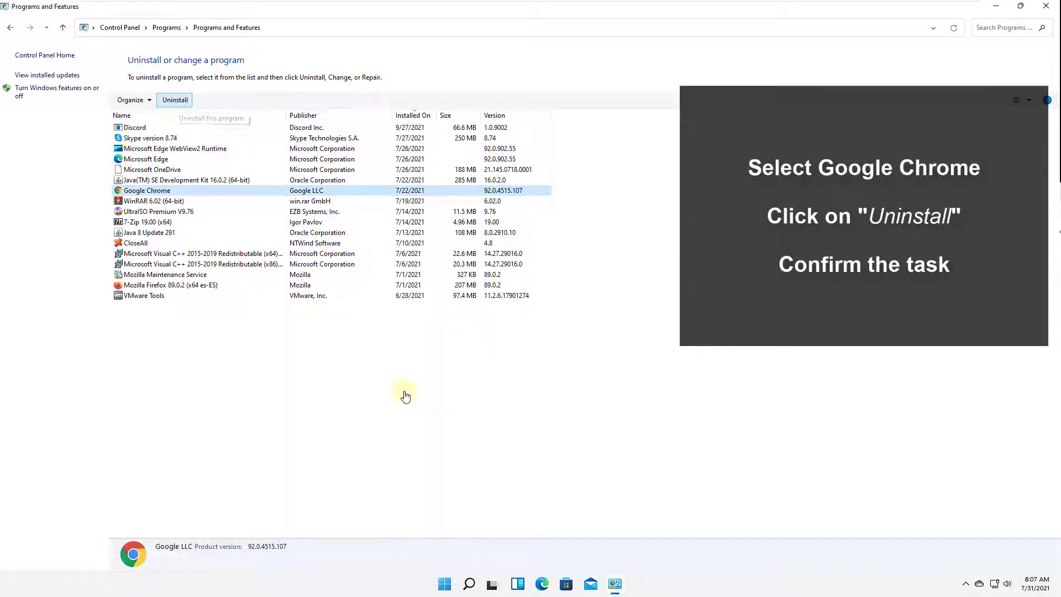
pyautogui.click(175, 100)
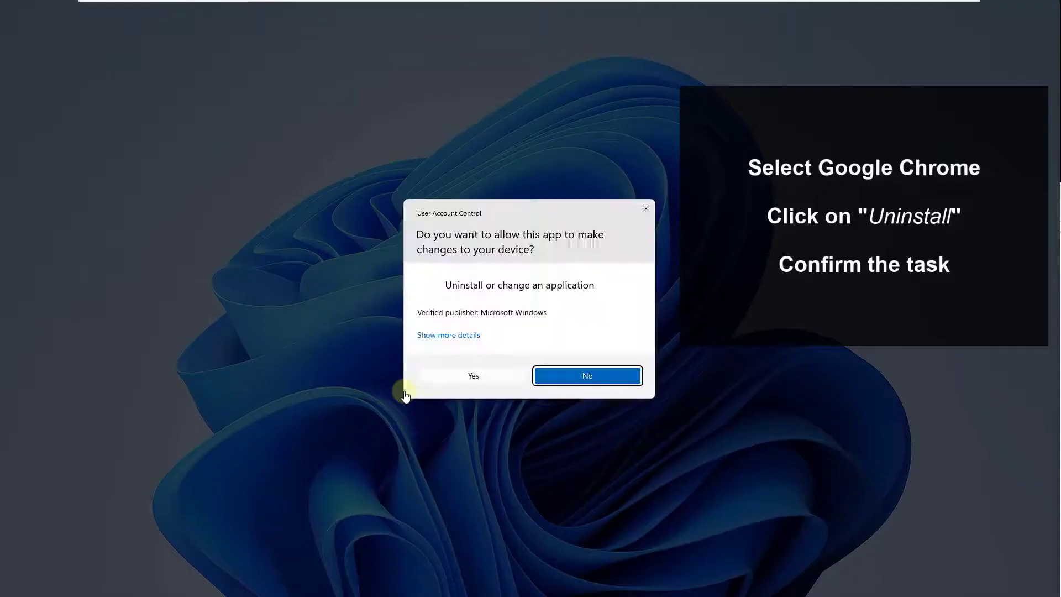
pyautogui.click(474, 376)
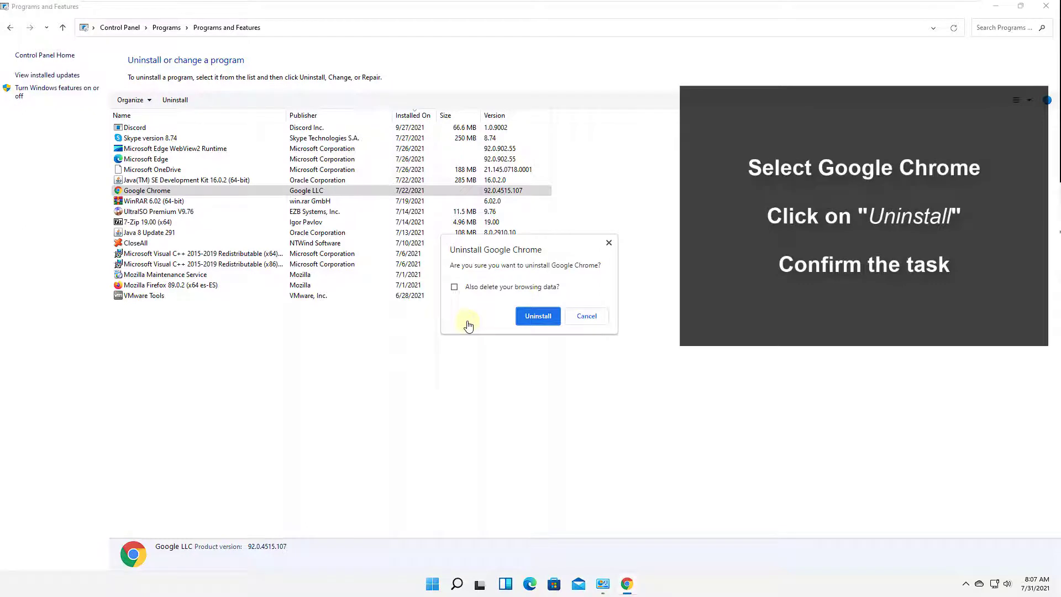
pyautogui.press('Return')
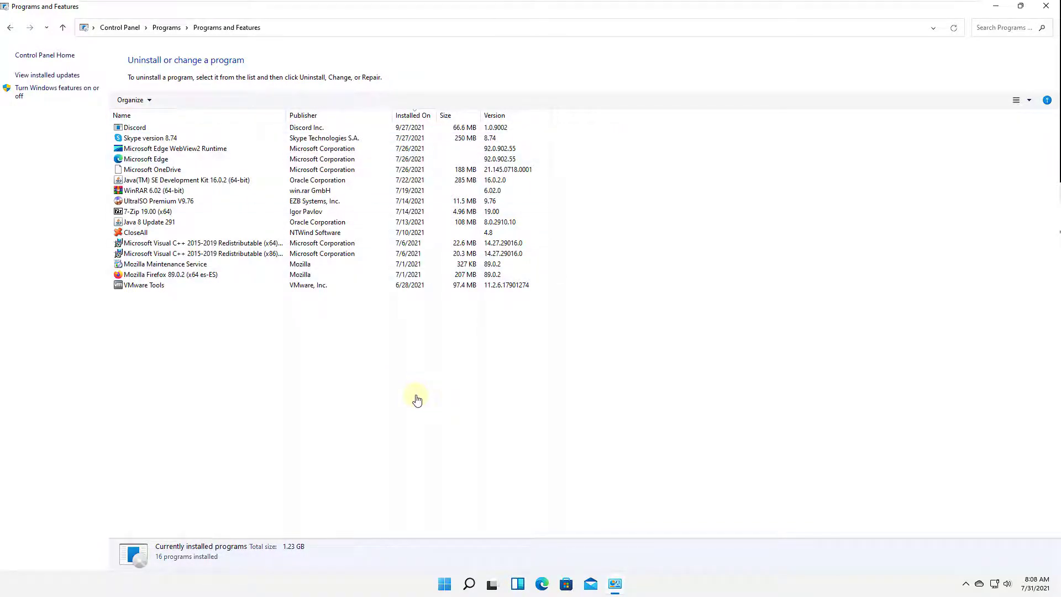
pyautogui.hotkey('alt', 'F4')
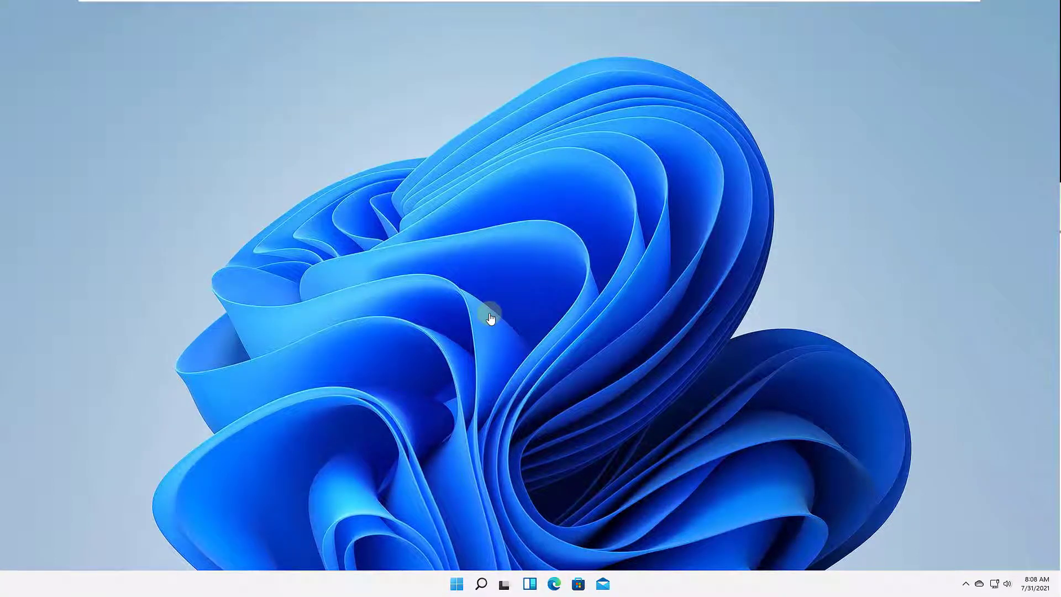
# - Open File Explorer and turn on the display of hidden items
pyautogui.press('super+e')
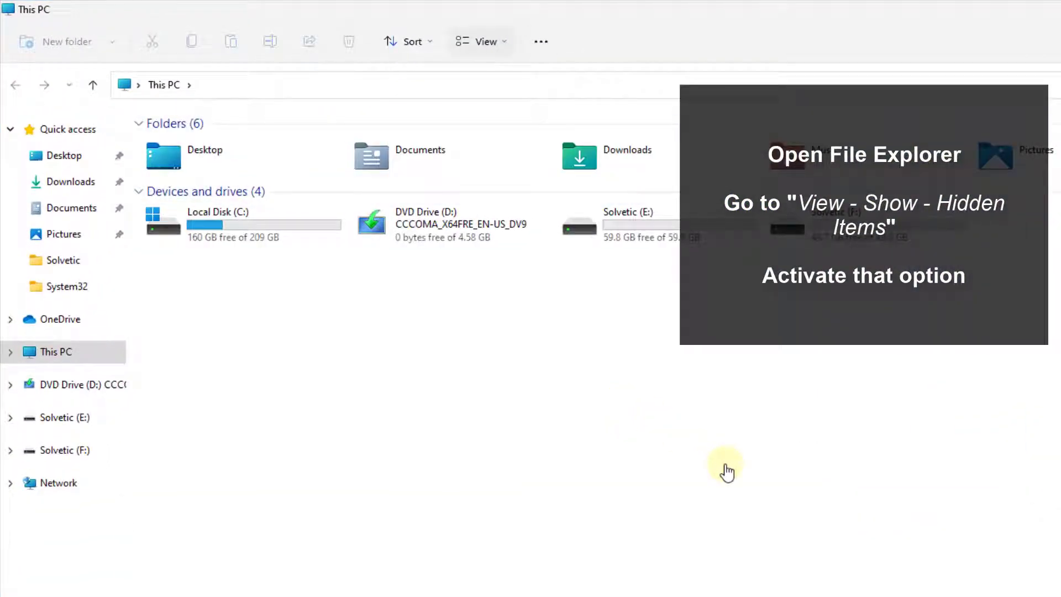
pyautogui.click(481, 41)
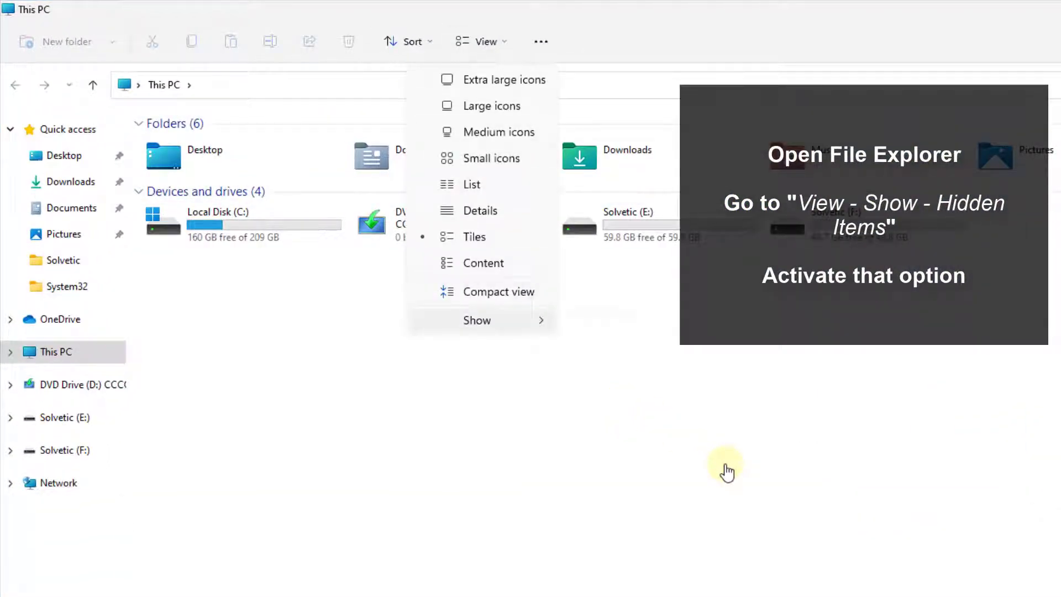
pyautogui.moveTo(477, 321)
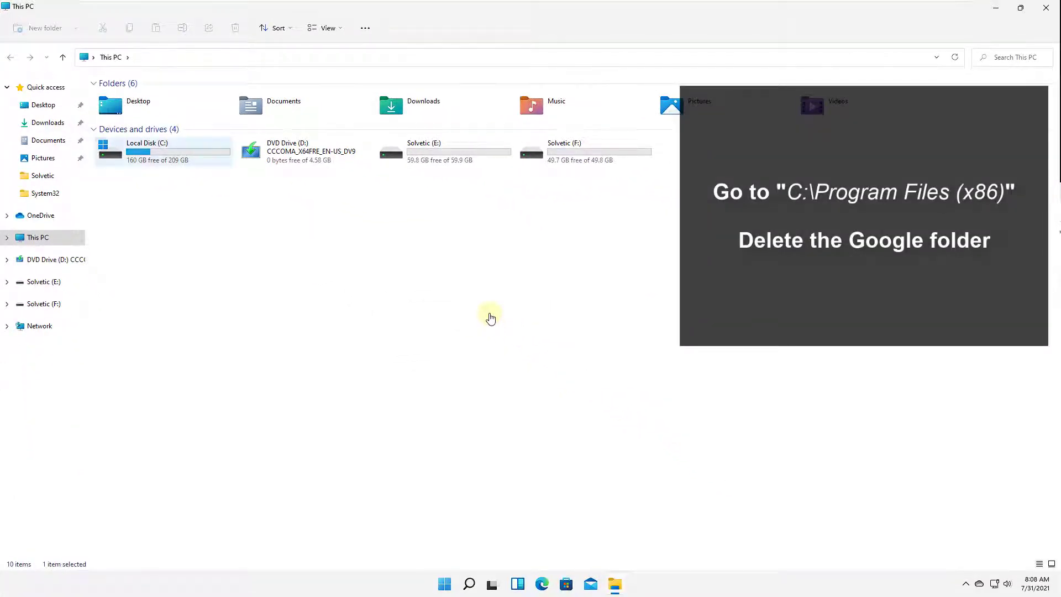
# - Delete the Google folder from C:\Program Files (x86)
pyautogui.press('Return')
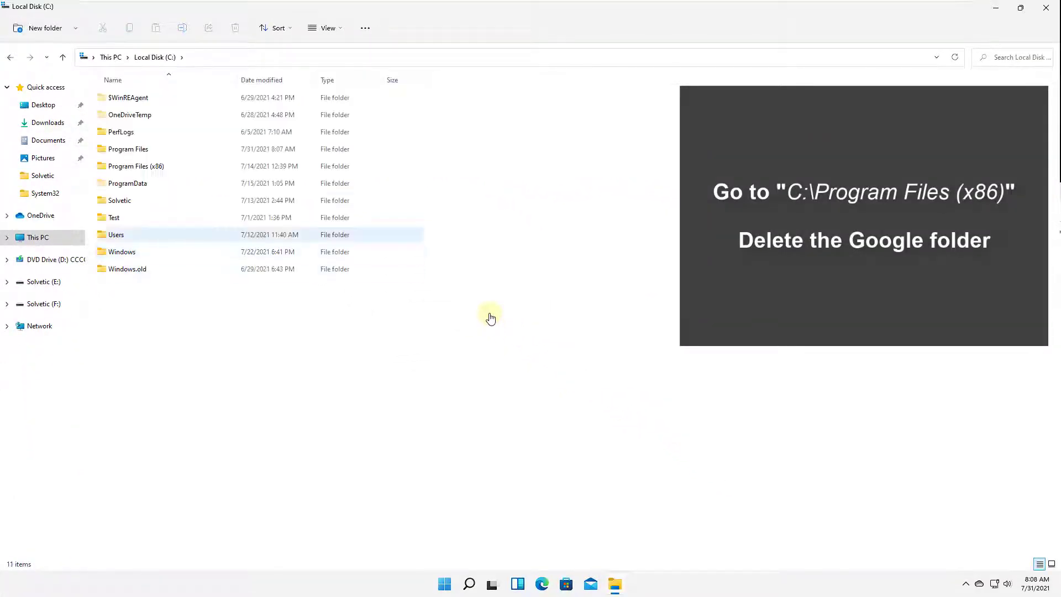
pyautogui.click(136, 166)
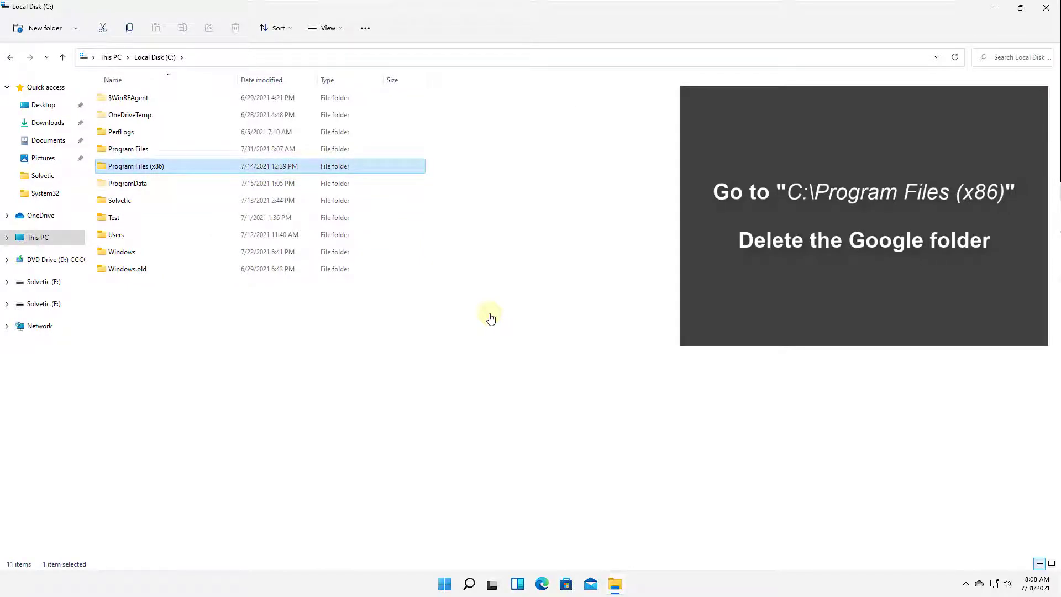
pyautogui.press('Return')
pyautogui.press('Up')
pyautogui.press('Up')
pyautogui.press('Up')
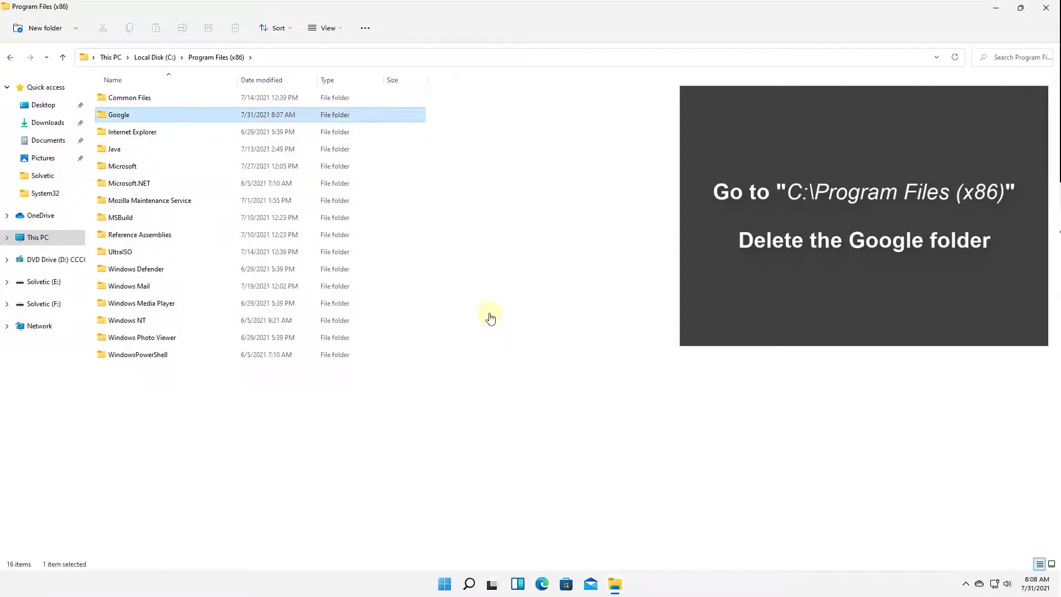
pyautogui.press('Menu')
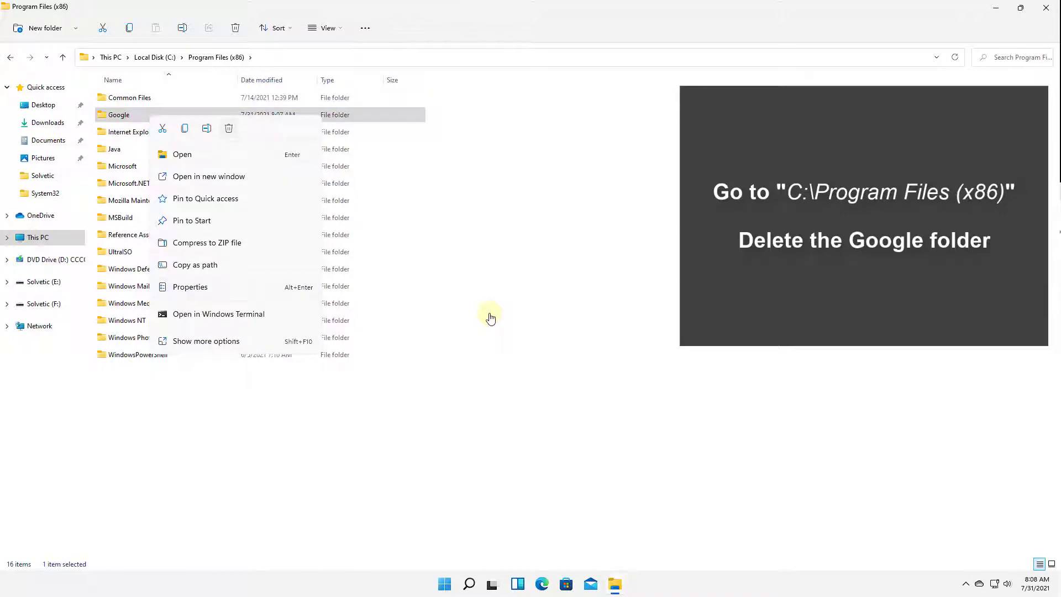
pyautogui.press('Delete')
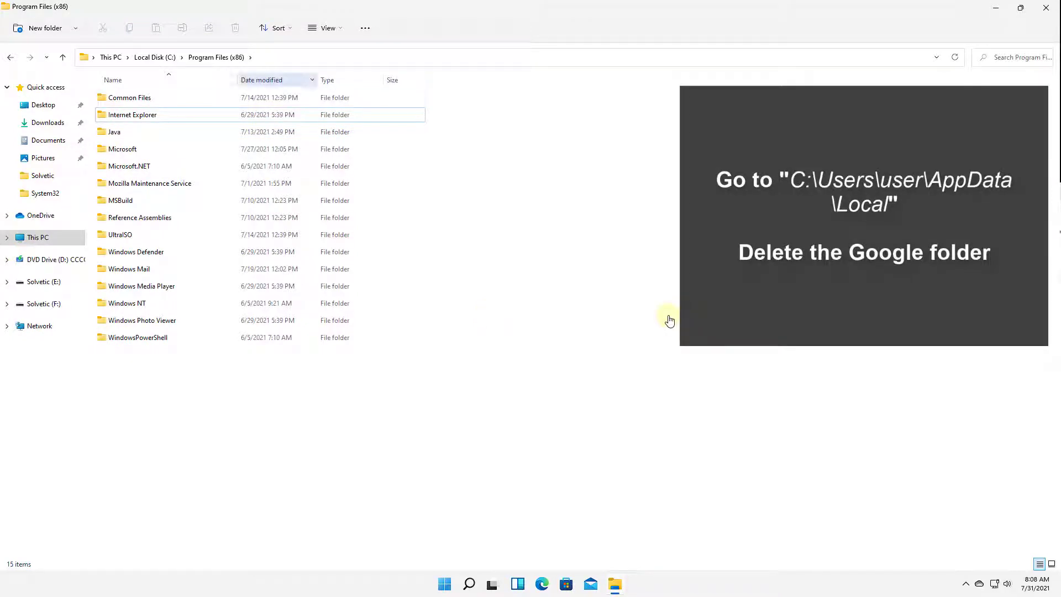
# - Go to the folder C:\Users\solve\AppData\Local
pyautogui.click(156, 57)
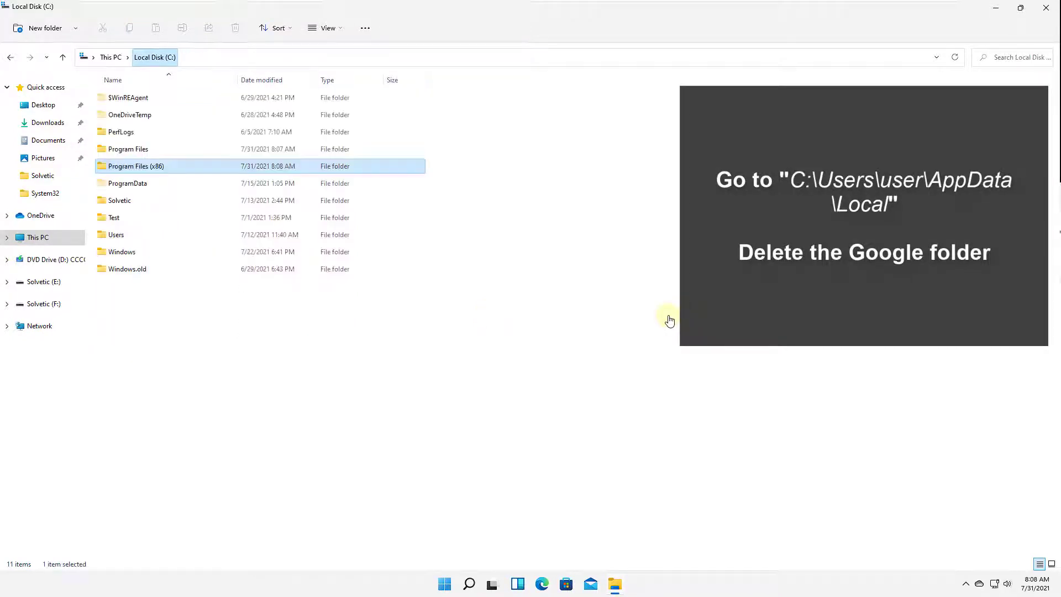
pyautogui.doubleClick(116, 235)
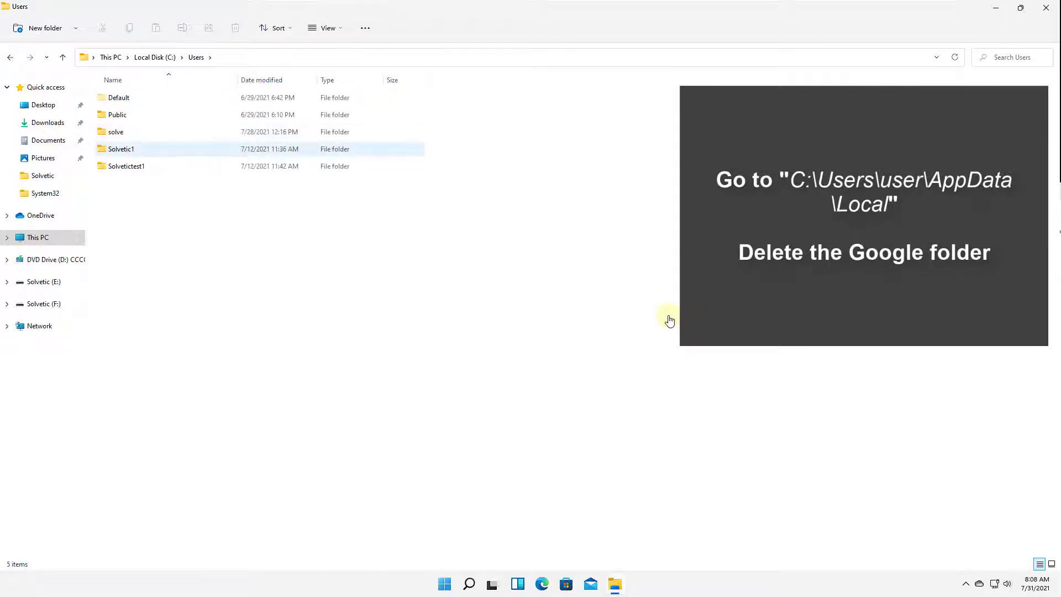
pyautogui.doubleClick(116, 132)
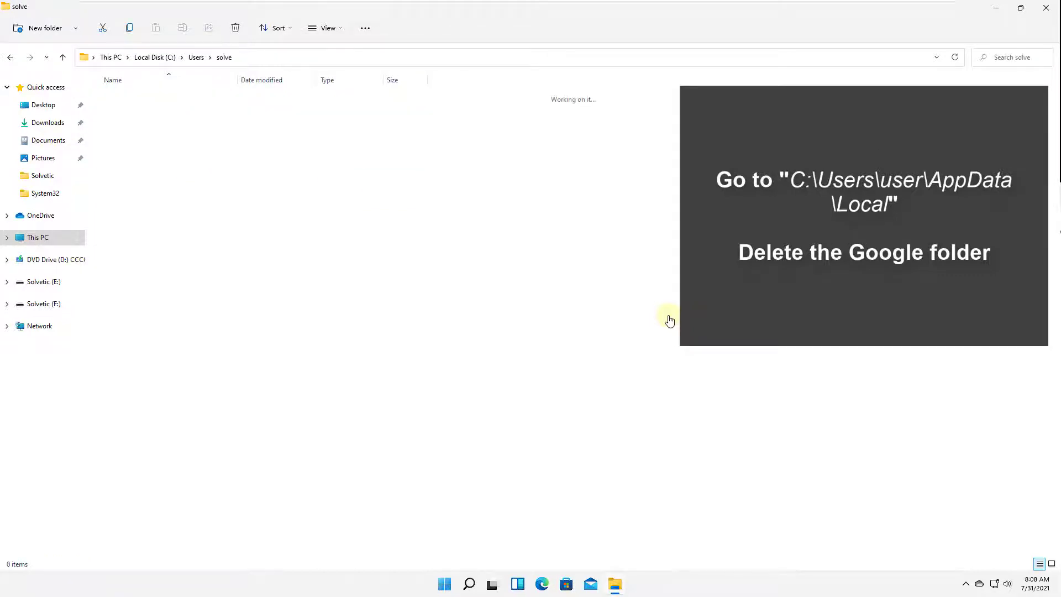
pyautogui.click(120, 98)
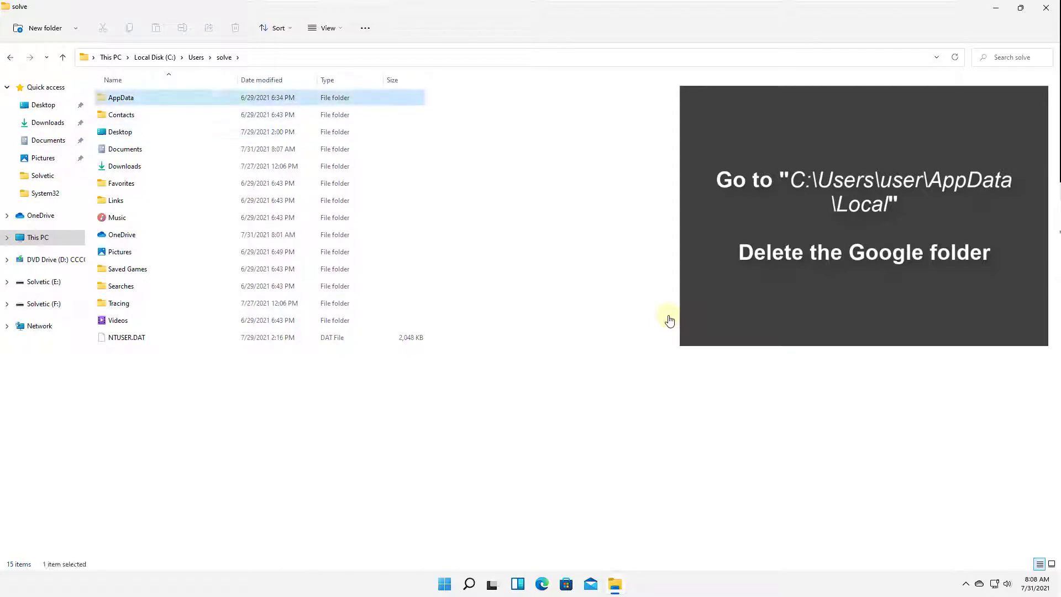
pyautogui.doubleClick(121, 97)
pyautogui.click(116, 98)
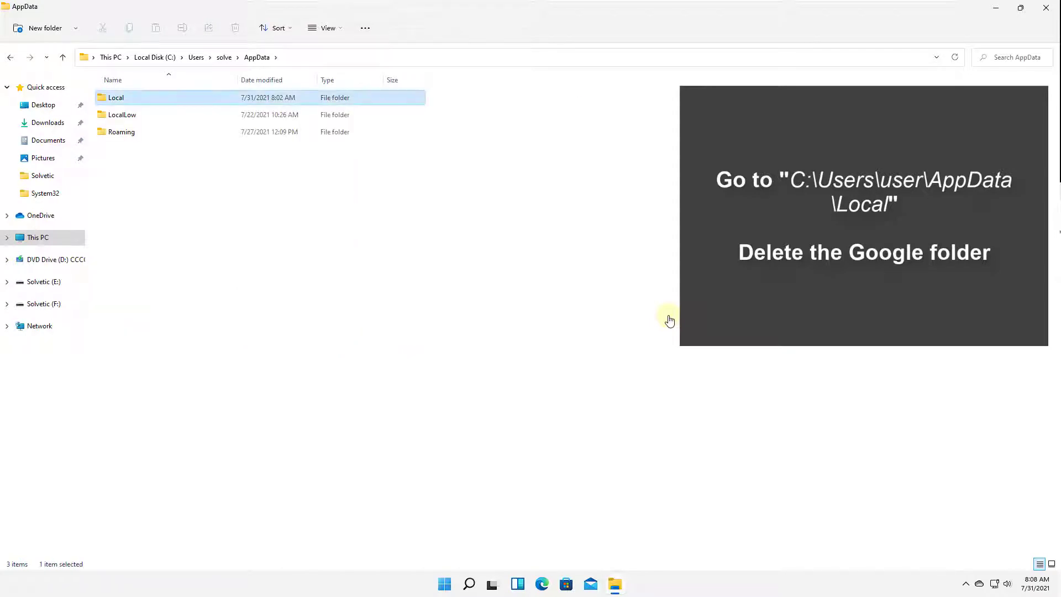
pyautogui.doubleClick(116, 97)
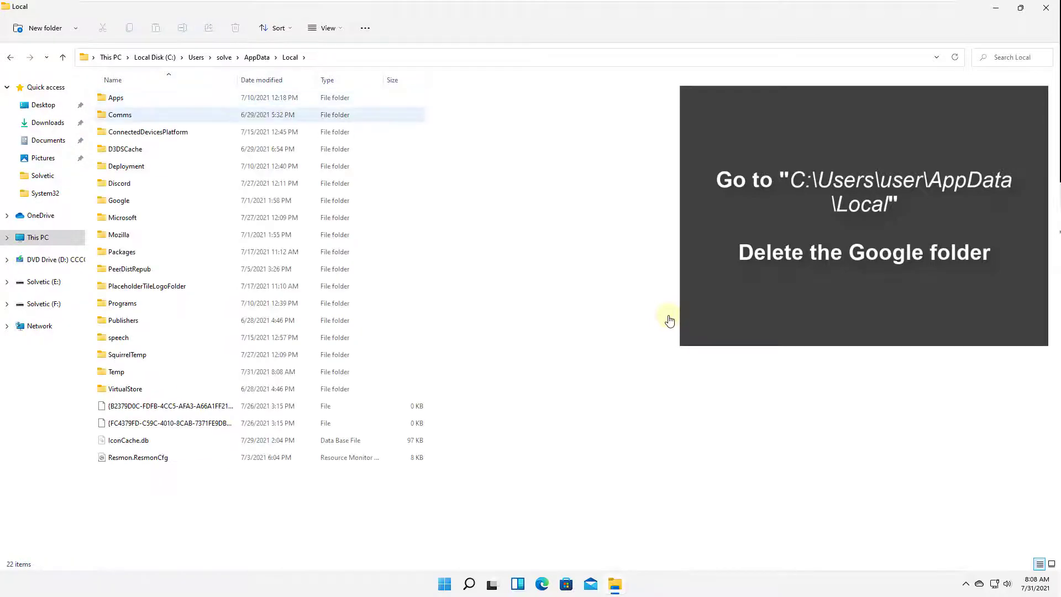
# - Delete the Google folder from AppData\Local and close File Explorer
pyautogui.click(119, 200)
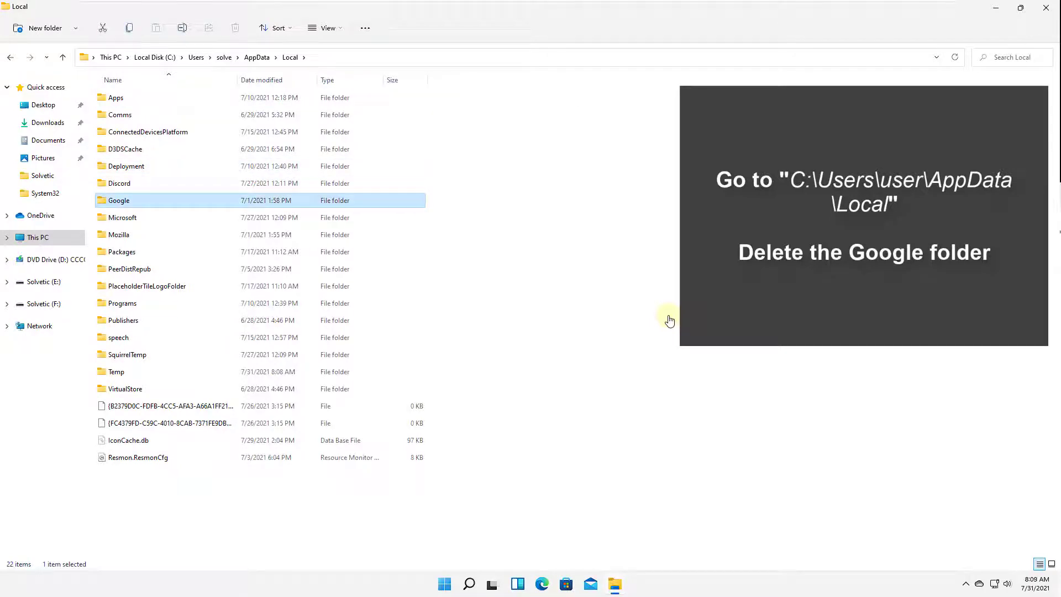
pyautogui.rightClick(155, 202)
pyautogui.click(231, 184)
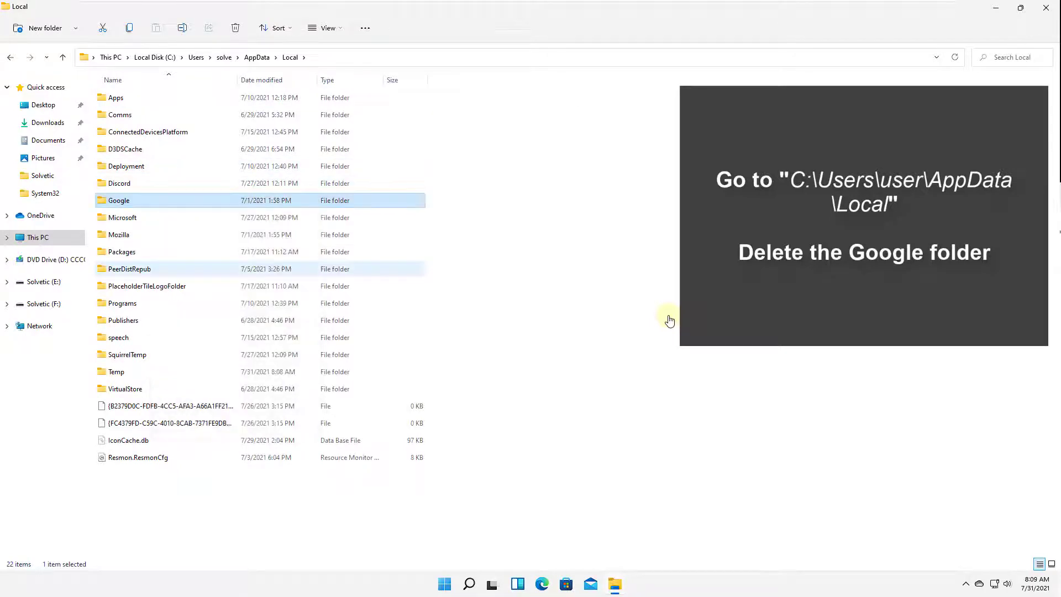
pyautogui.press('Delete')
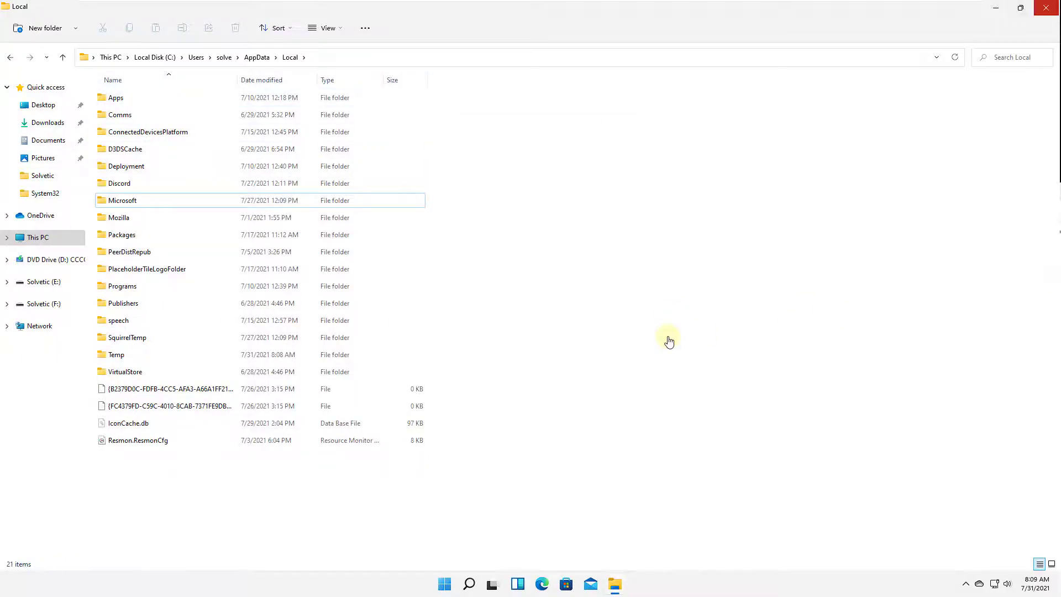
pyautogui.hotkey('alt', 'F4')
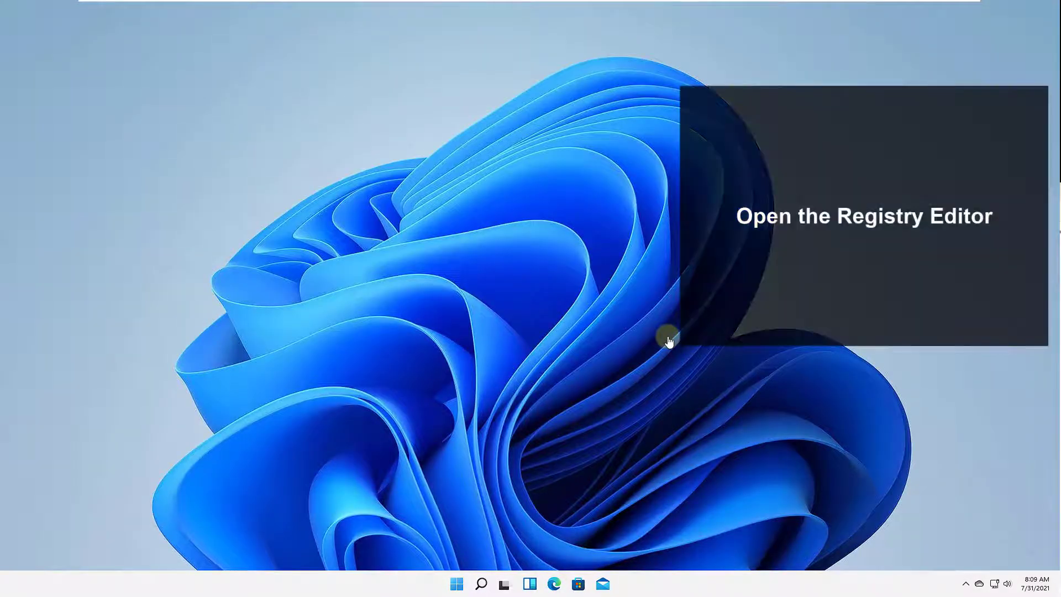
# - Search Windows for regedit and open the Registry Editor, allowing it to make changes to the device
pyautogui.press('super')
pyautogui.write('rege')
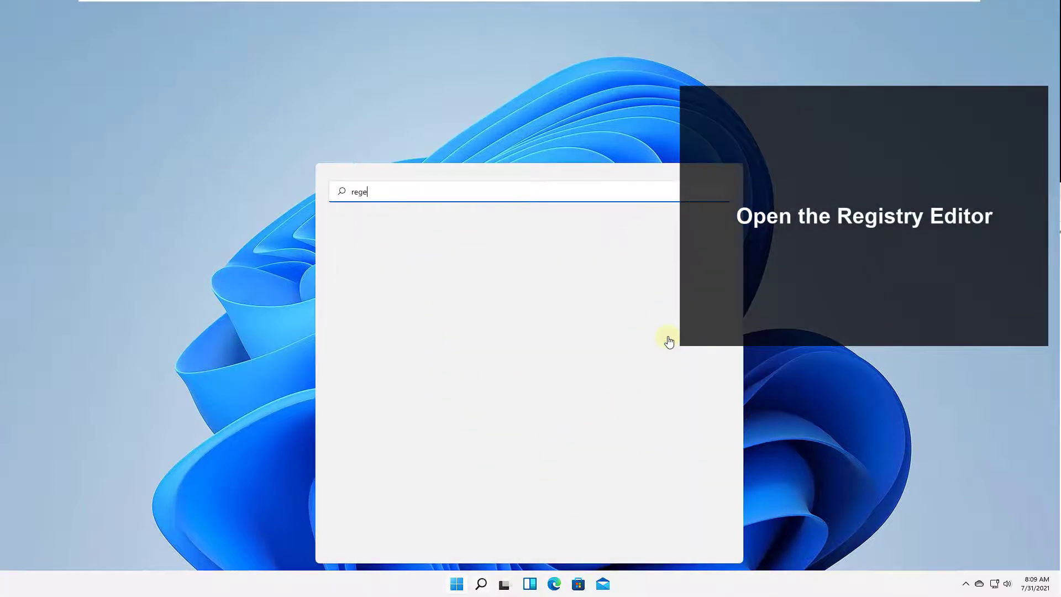
pyautogui.write('dit')
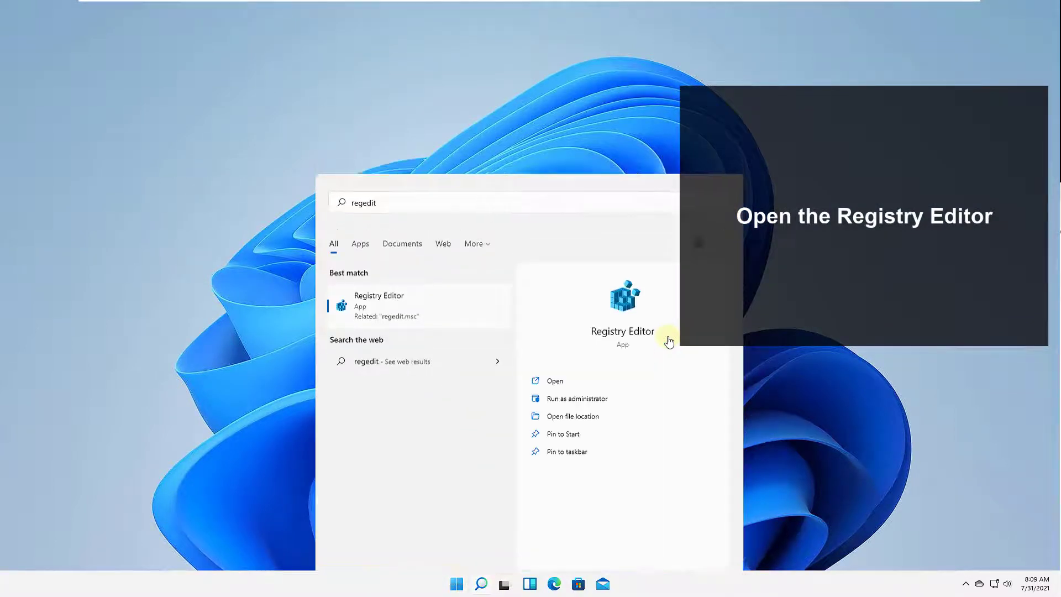
pyautogui.press('Return')
pyautogui.hotkey('alt', 'y')
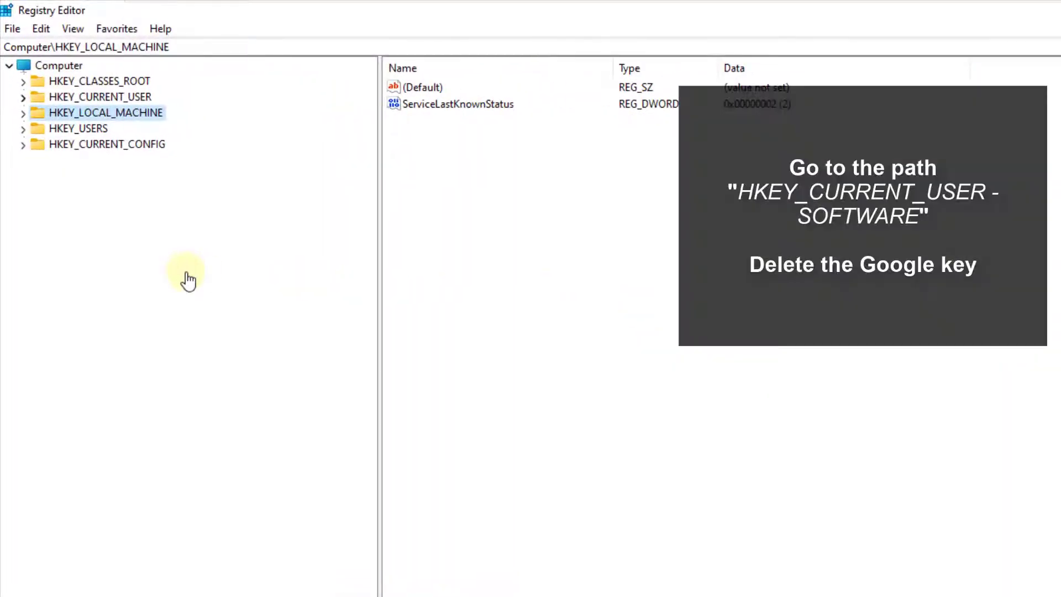
# - Delete the Google key with all its subkeys under HKEY_CURRENT_USER\Software
pyautogui.click(24, 98)
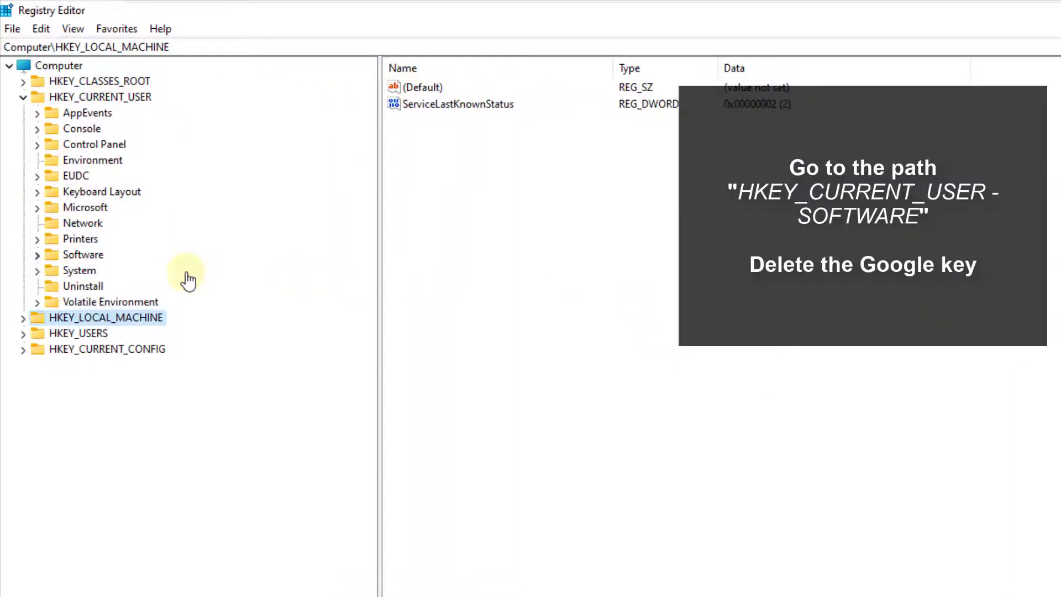
pyautogui.click(37, 255)
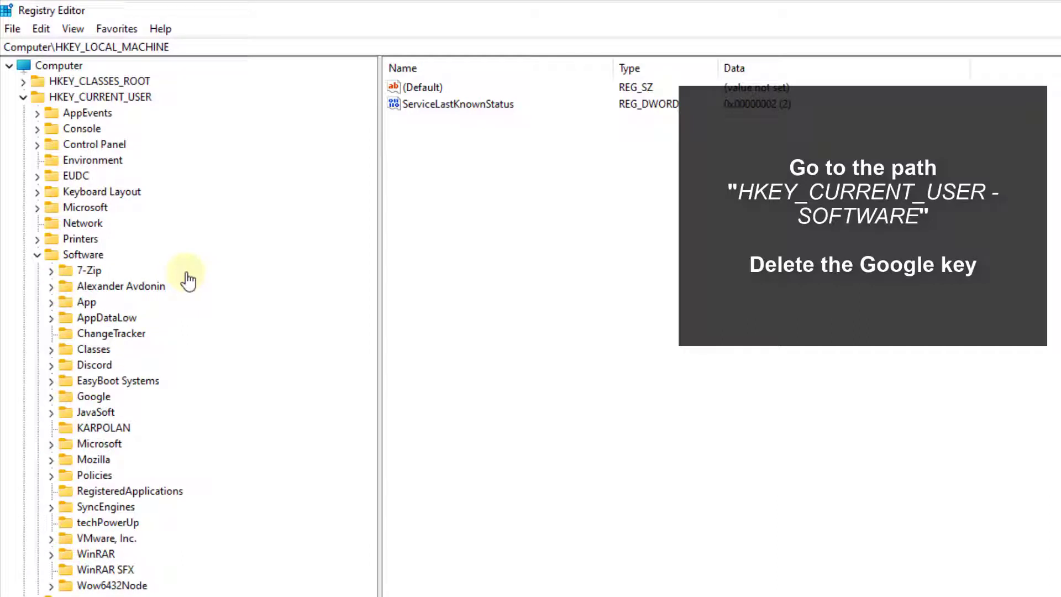
pyautogui.click(94, 397)
pyautogui.rightClick(98, 396)
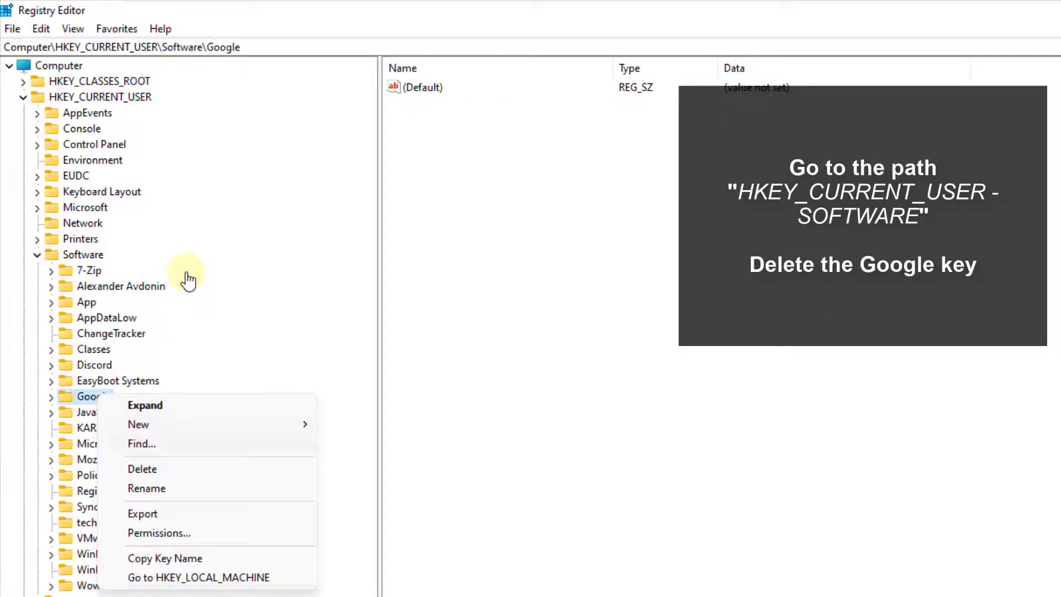
pyautogui.click(142, 469)
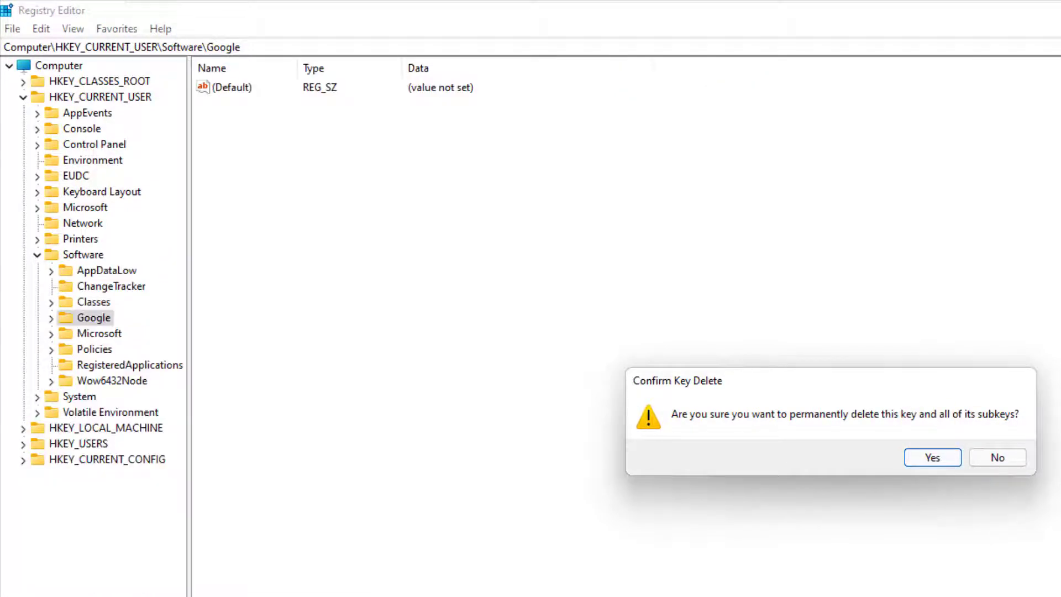
pyautogui.press('Return')
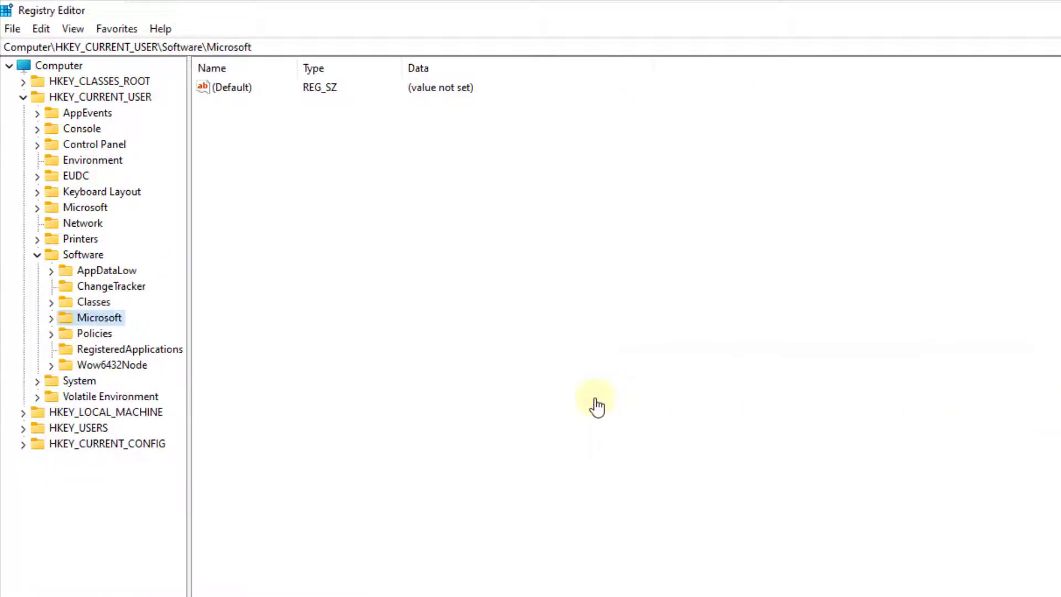
# - Collapse the HKEY_CURRENT_USER branch and expand HKEY_LOCAL_MACHINE down to the keys inside SOFTWARE
pyautogui.press('Left')
pyautogui.press('Left')
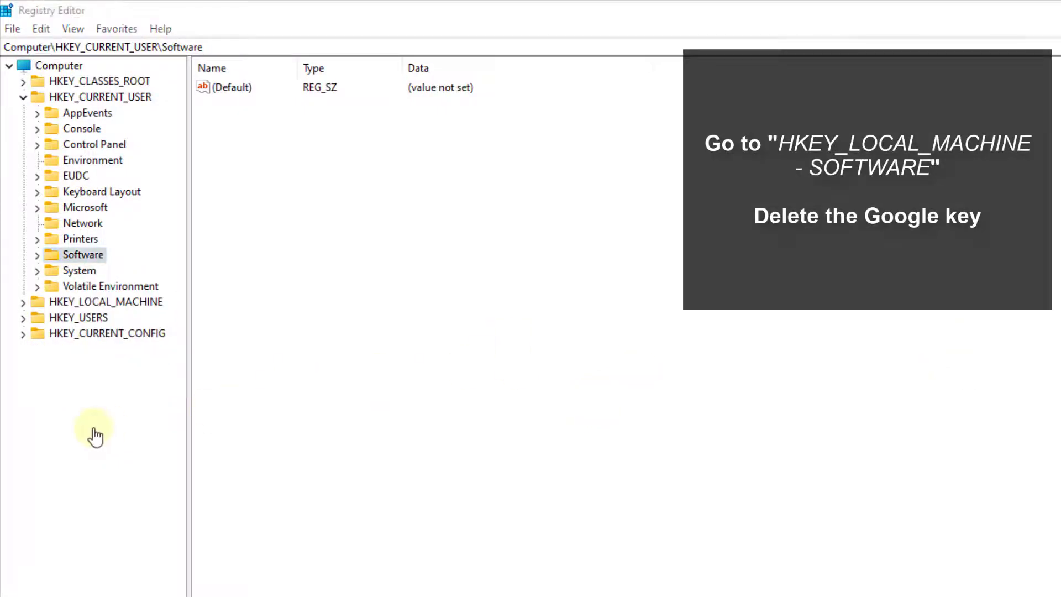
pyautogui.click(24, 97)
pyautogui.click(24, 114)
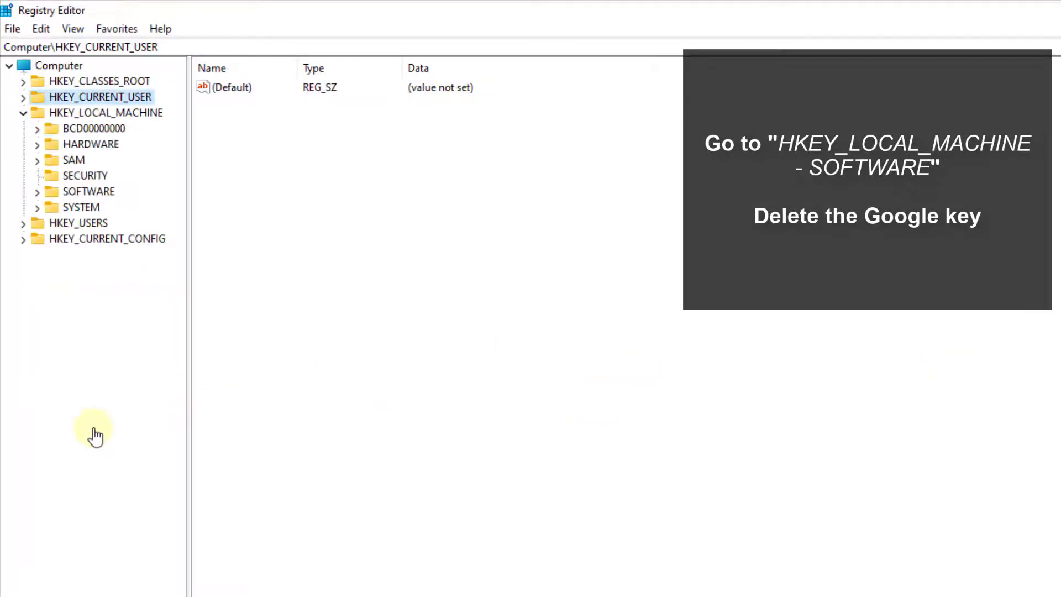
pyautogui.click(37, 192)
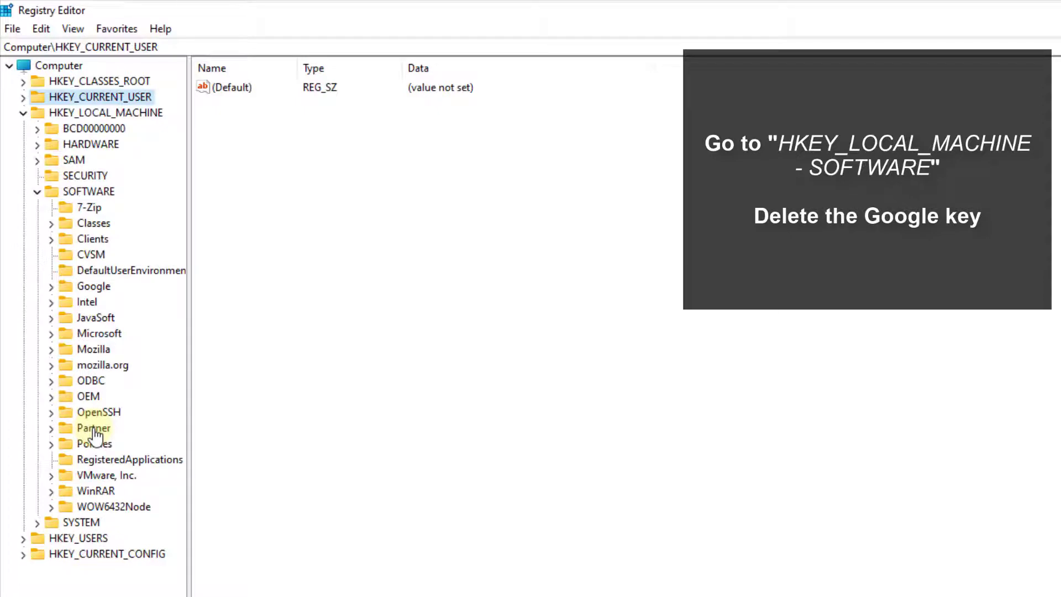
# - Try to delete the Google key with all its subkeys under HKEY_LOCAL_MACHINE\SOFTWARE
pyautogui.click(93, 287)
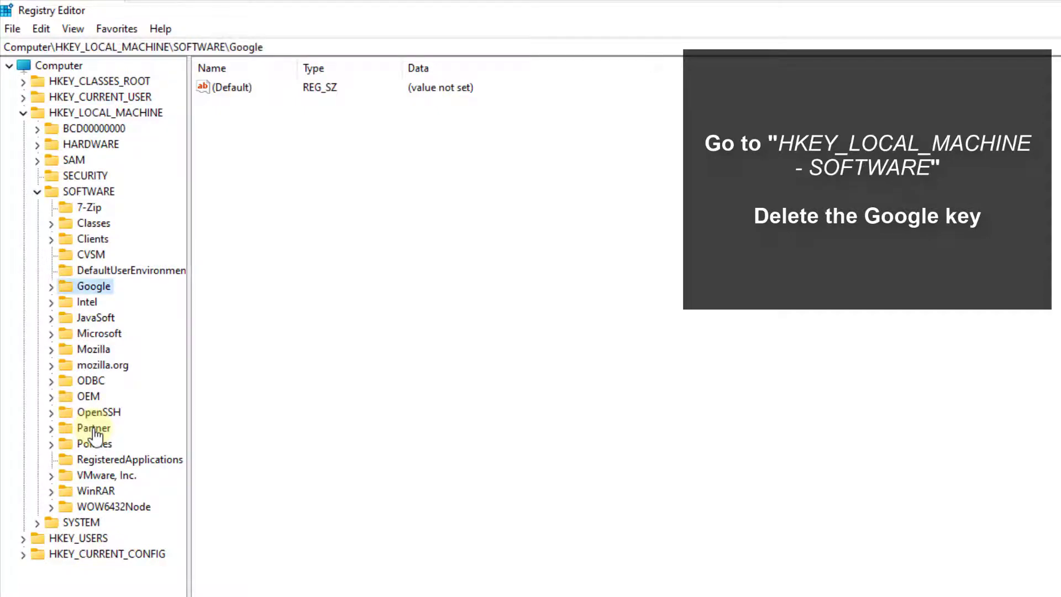
pyautogui.rightClick(99, 286)
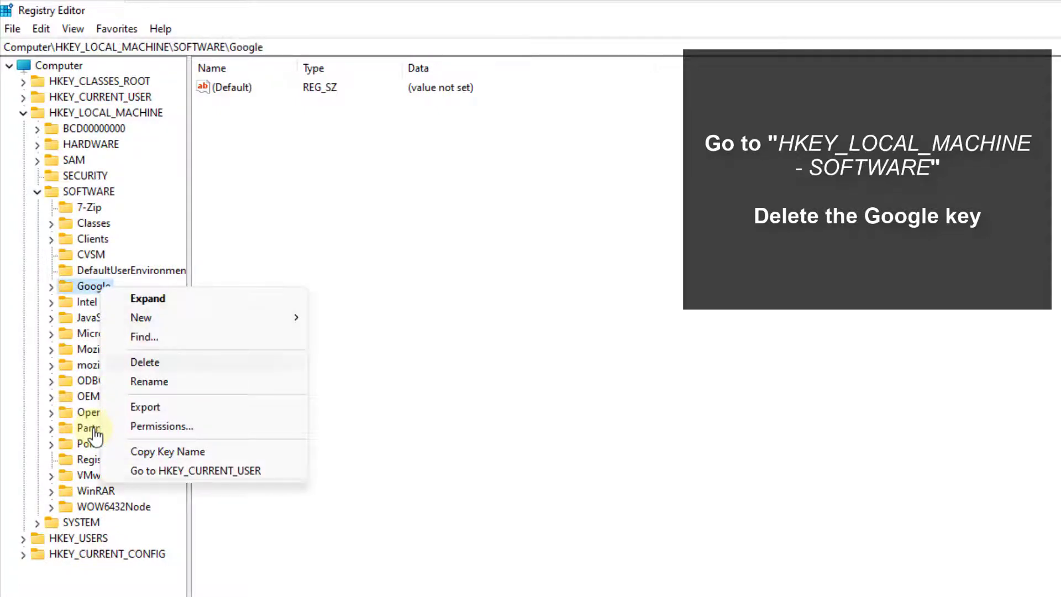
pyautogui.click(145, 362)
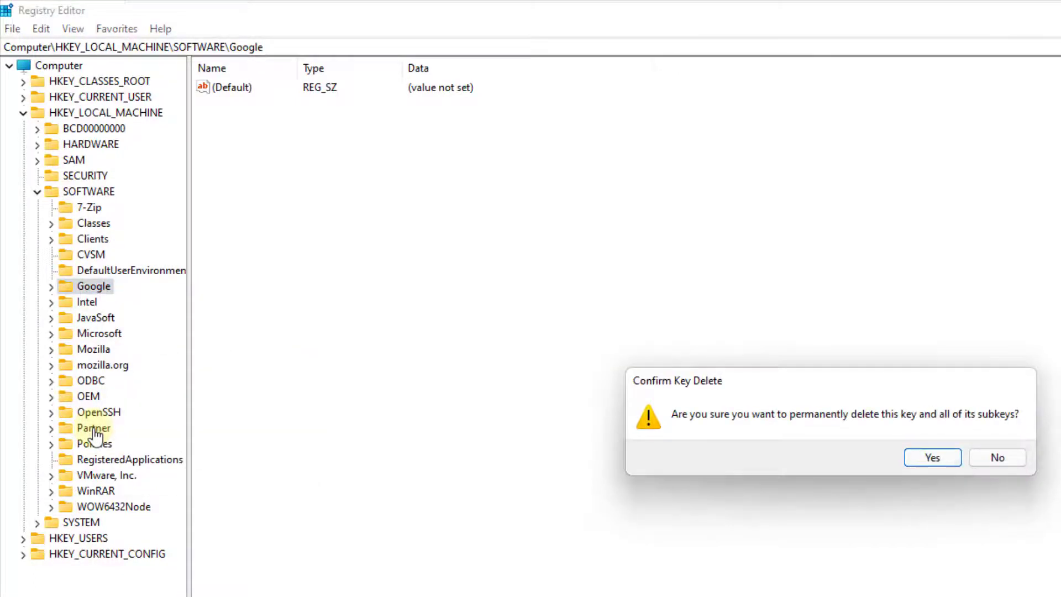
pyautogui.press('Return')
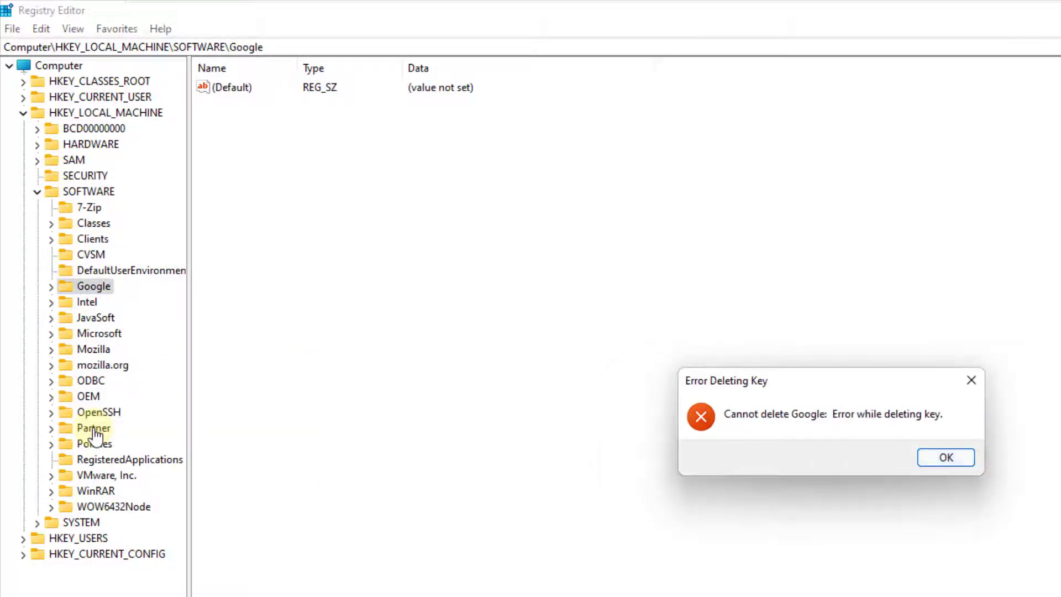
pyautogui.press('Return')
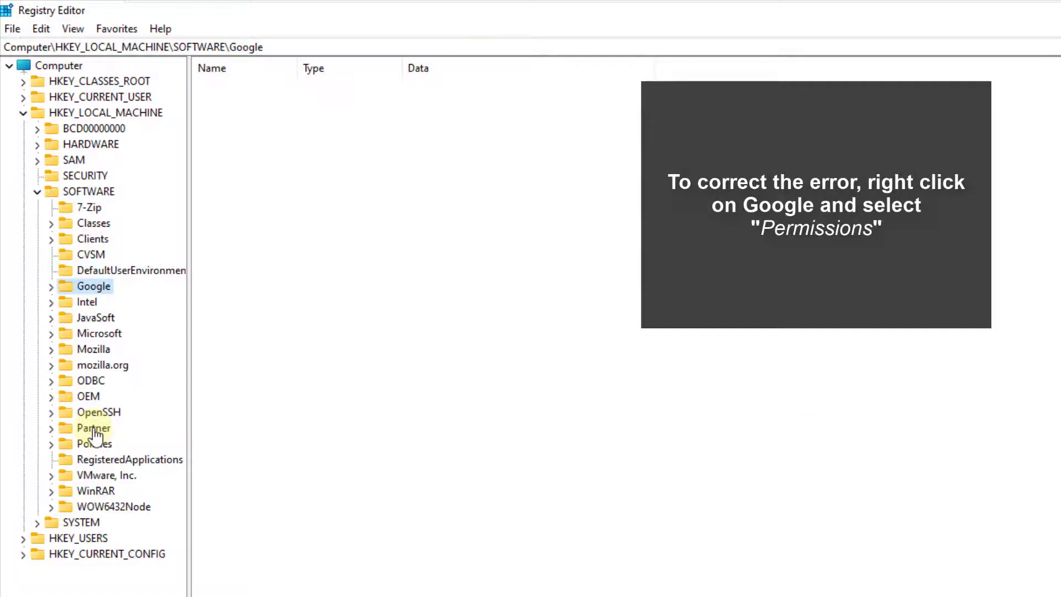
# - In the Google key's advanced permissions, change the owner to Solvetic, enable Replace owner on subcontainers and objects, and apply the changes
pyautogui.hotkey('shift', 'F10')
pyautogui.press('p')
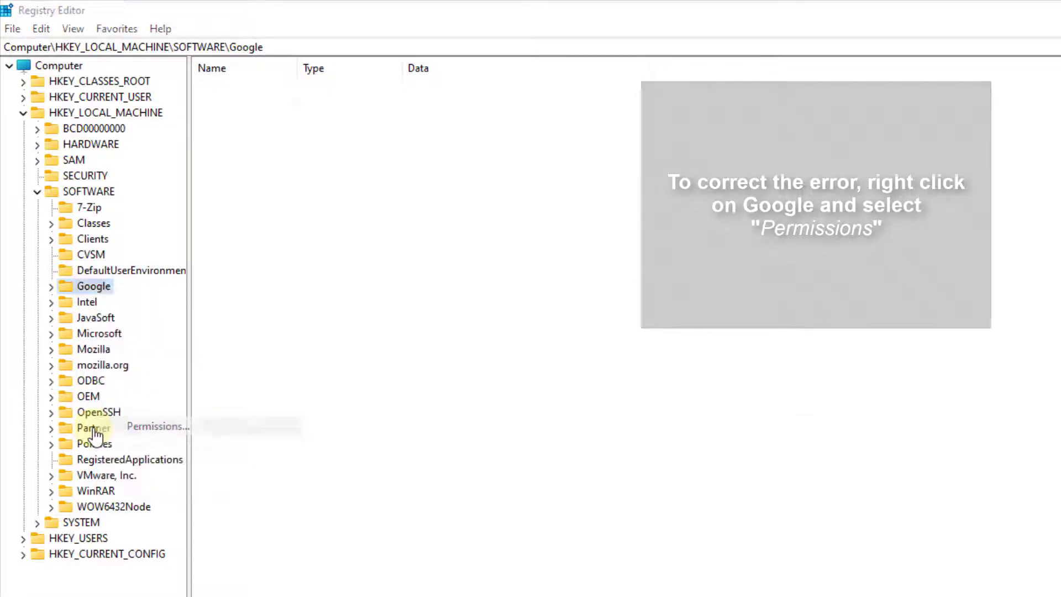
pyautogui.hotkey('alt', 'v')
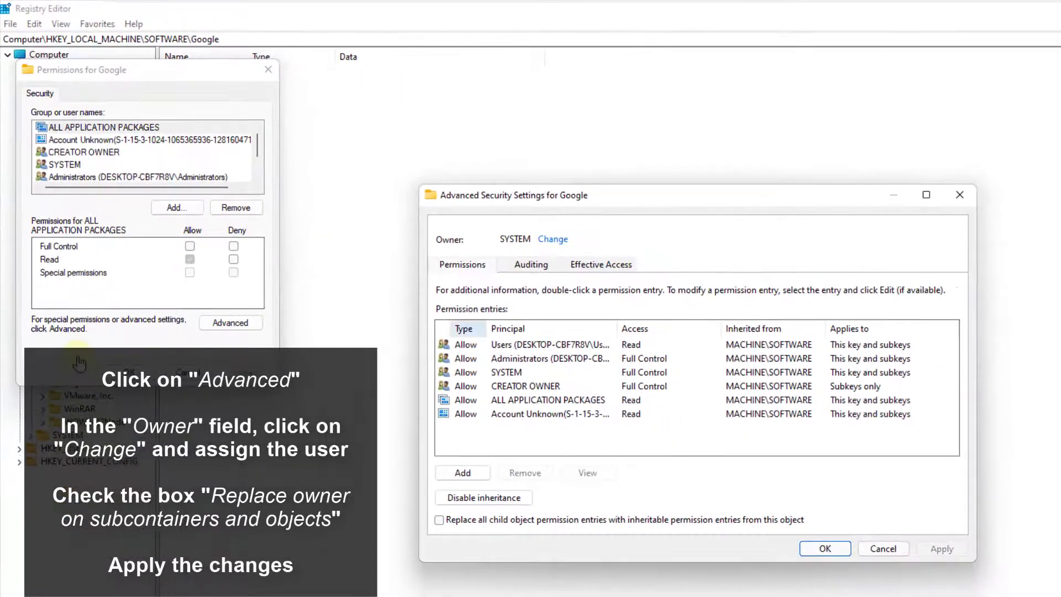
pyautogui.hotkey('alt', 'c')
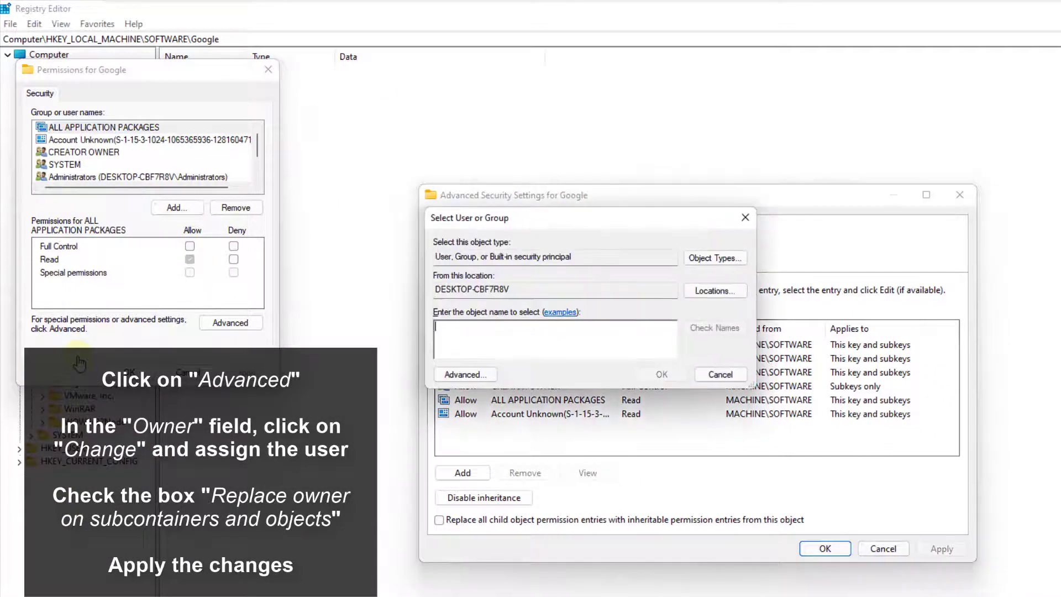
pyautogui.write('Solvetic')
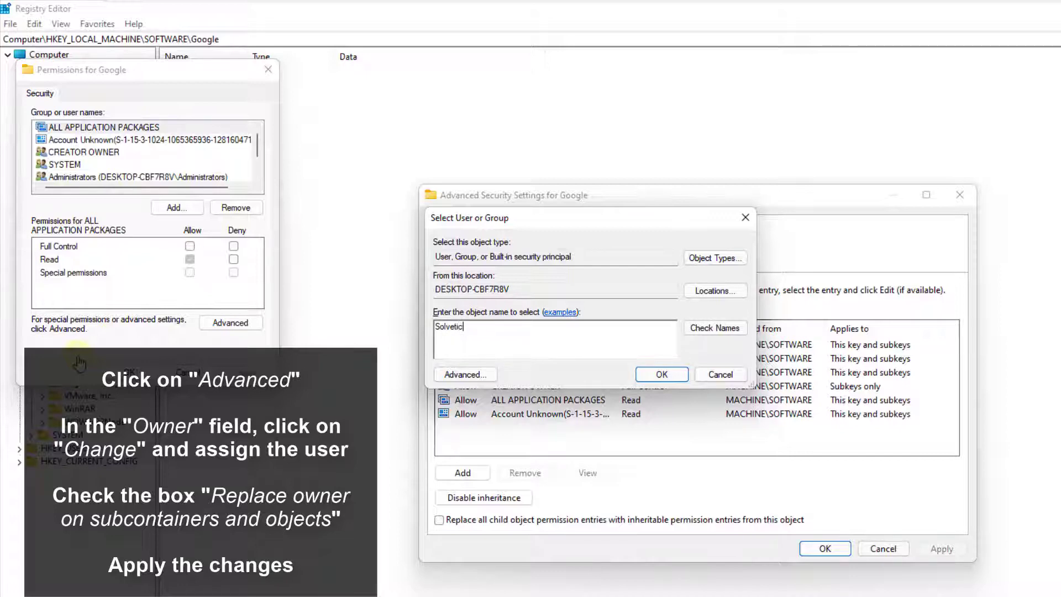
pyautogui.hotkey('alt', 'k')
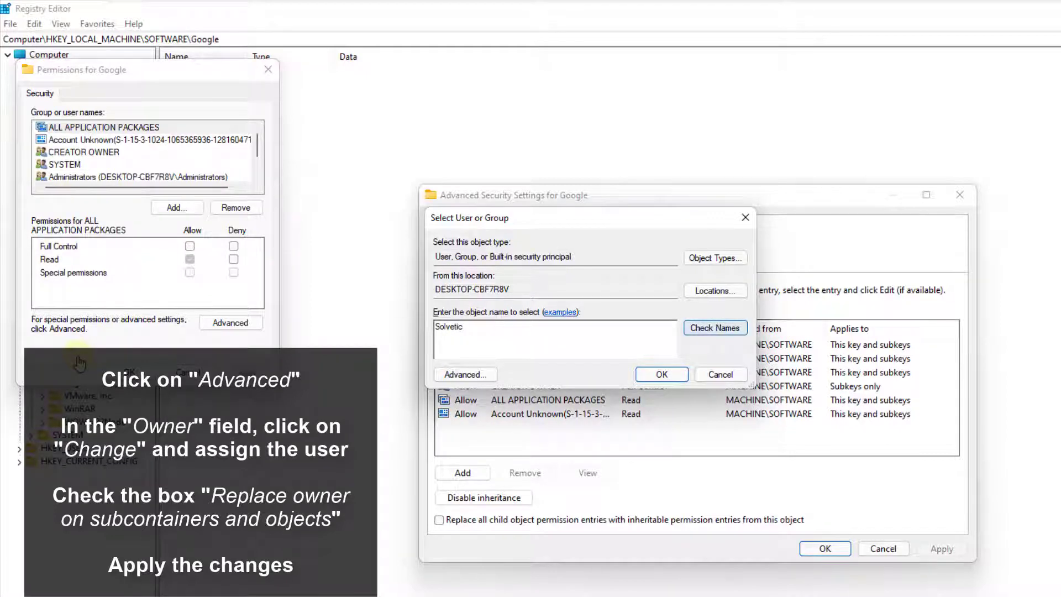
pyautogui.press('Return')
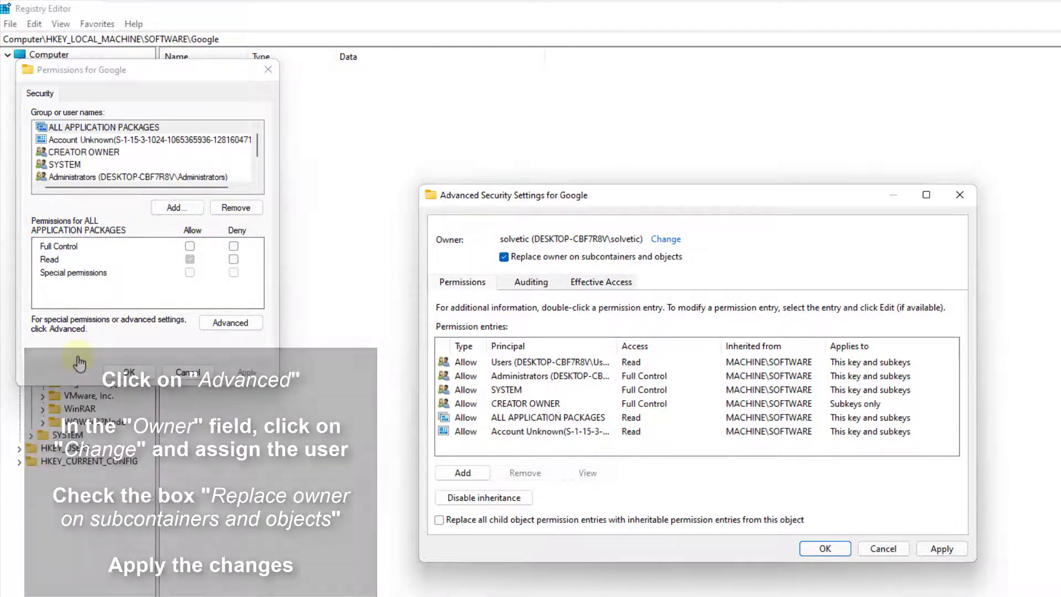
pyautogui.hotkey('alt', 'a')
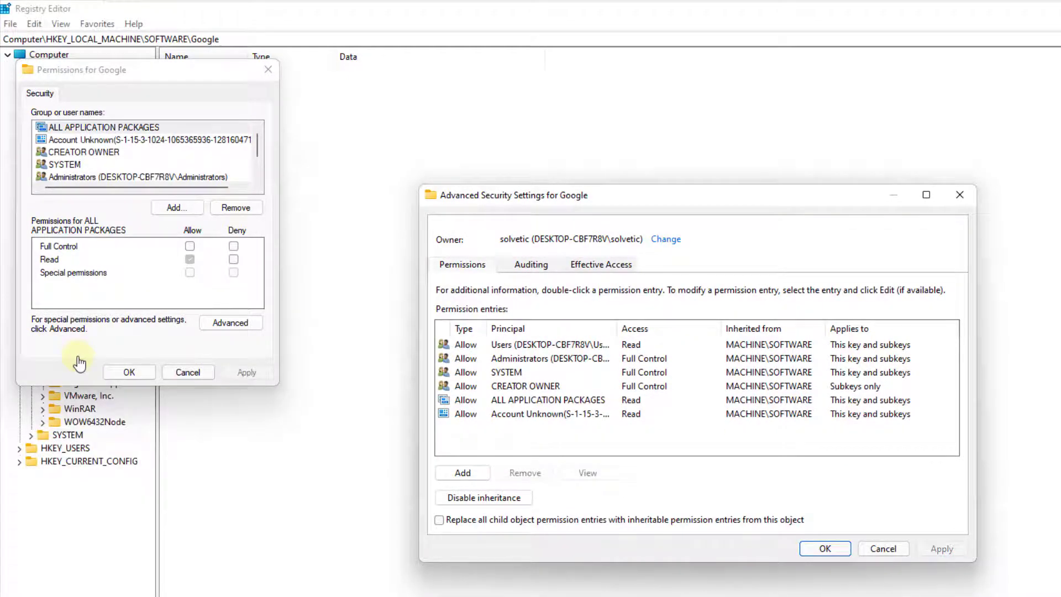
pyautogui.press('Return')
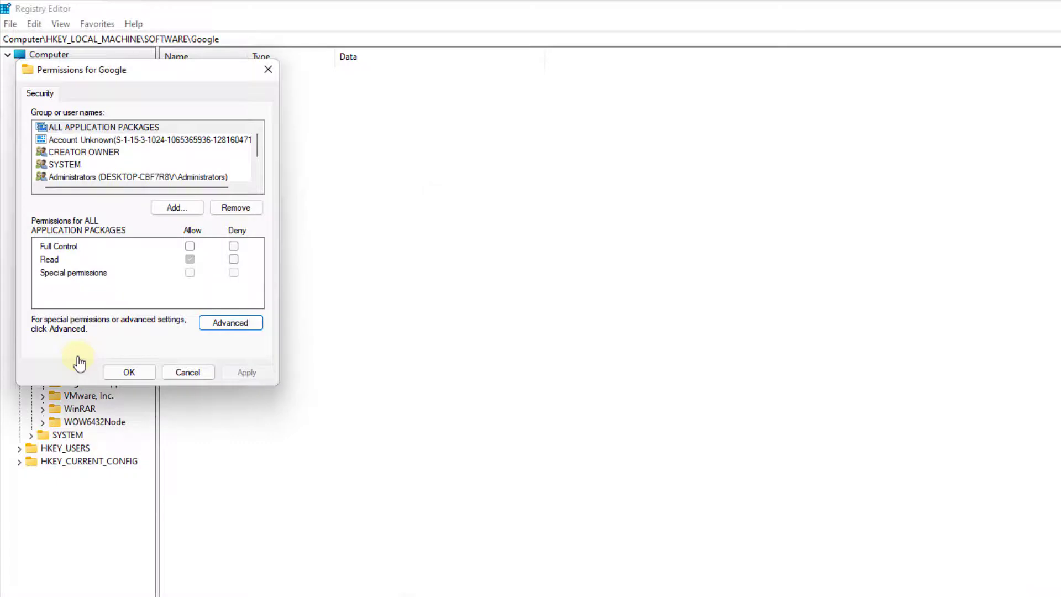
pyautogui.press('Return')
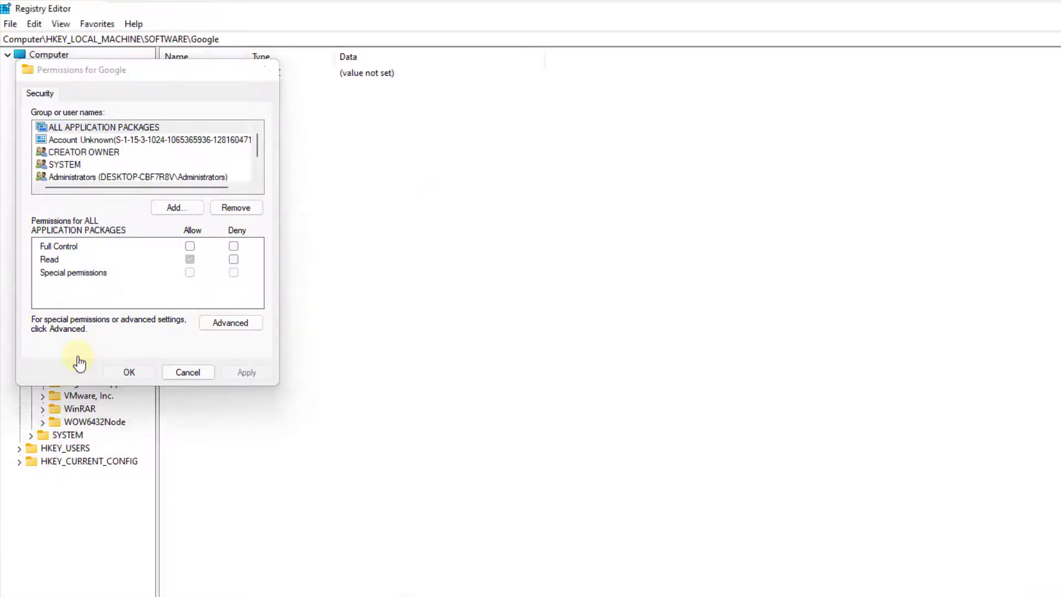
# - Try again to delete the Google key from HKEY_LOCAL_MACHINE\SOFTWARE under its new owner
pyautogui.hotkey('shift', 'F10')
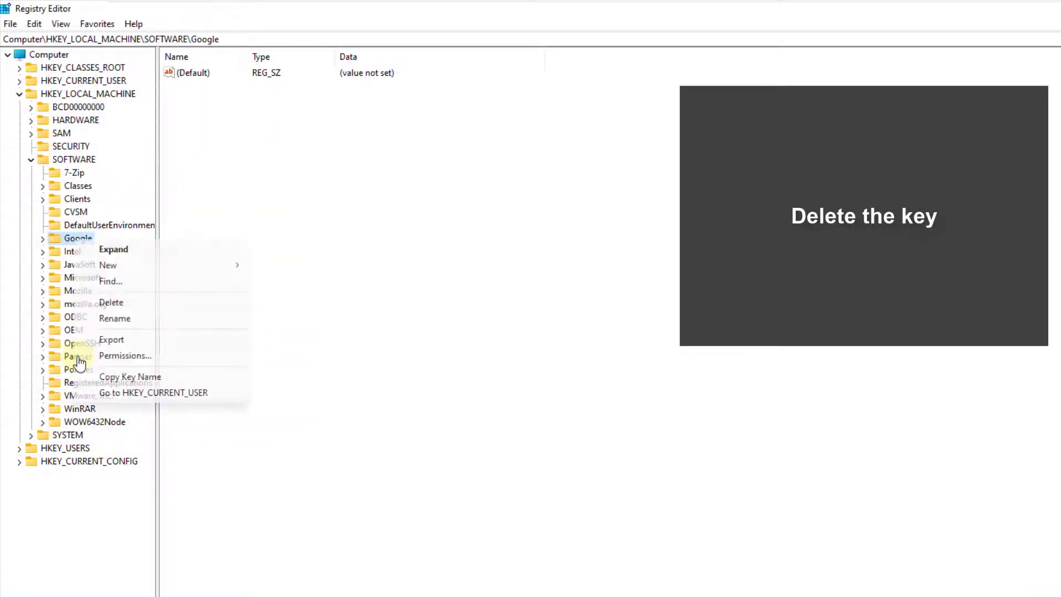
pyautogui.press('d')
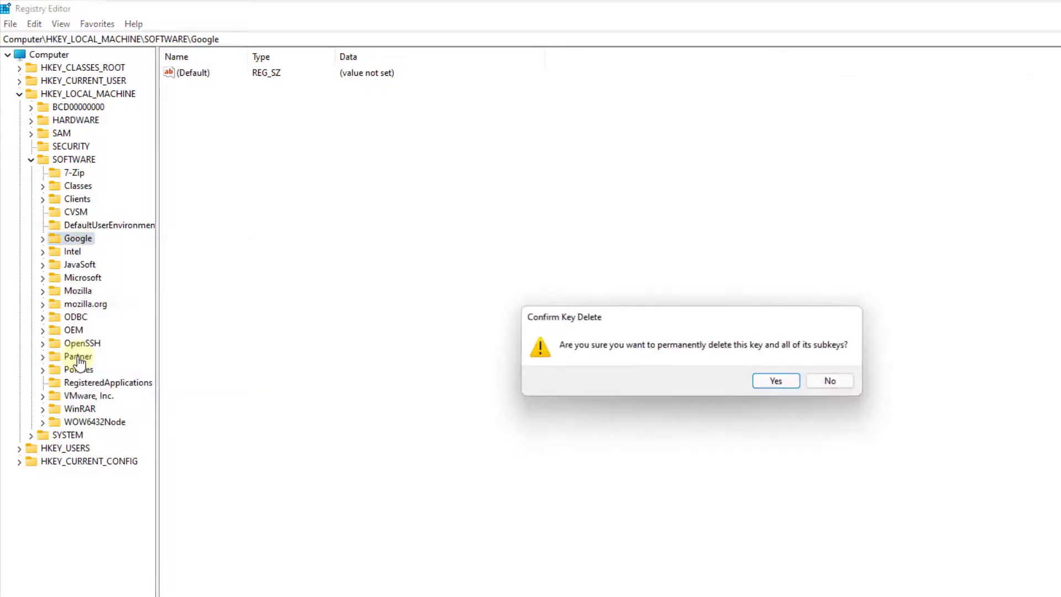
pyautogui.press('Return')
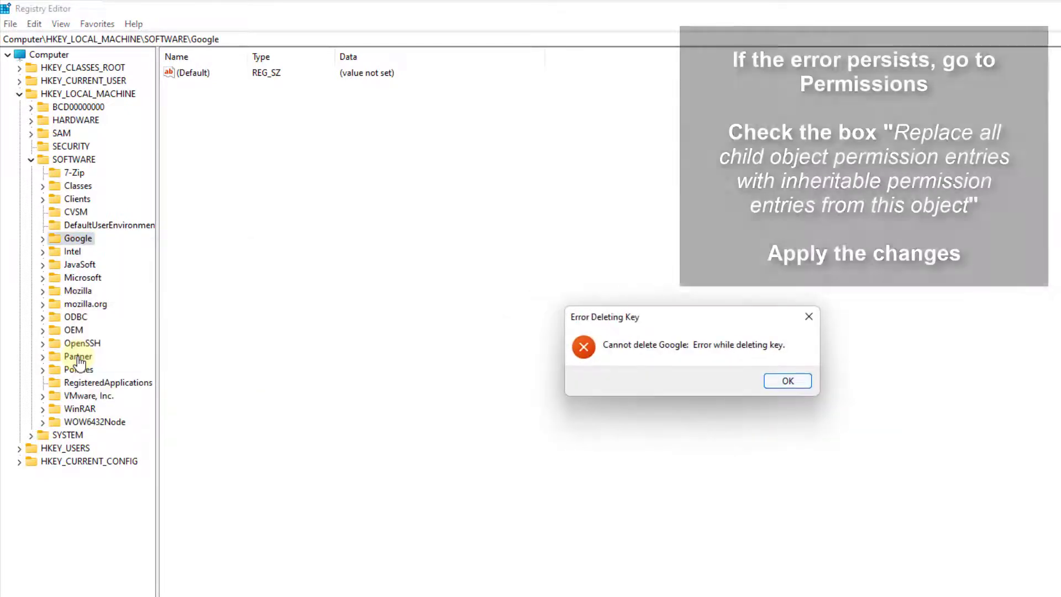
pyautogui.press('Return')
# - Replace all child object permission entries with inheritable ones from the Google key in its advanced security settings, and apply the change
pyautogui.hotkey('shift', 'F10')
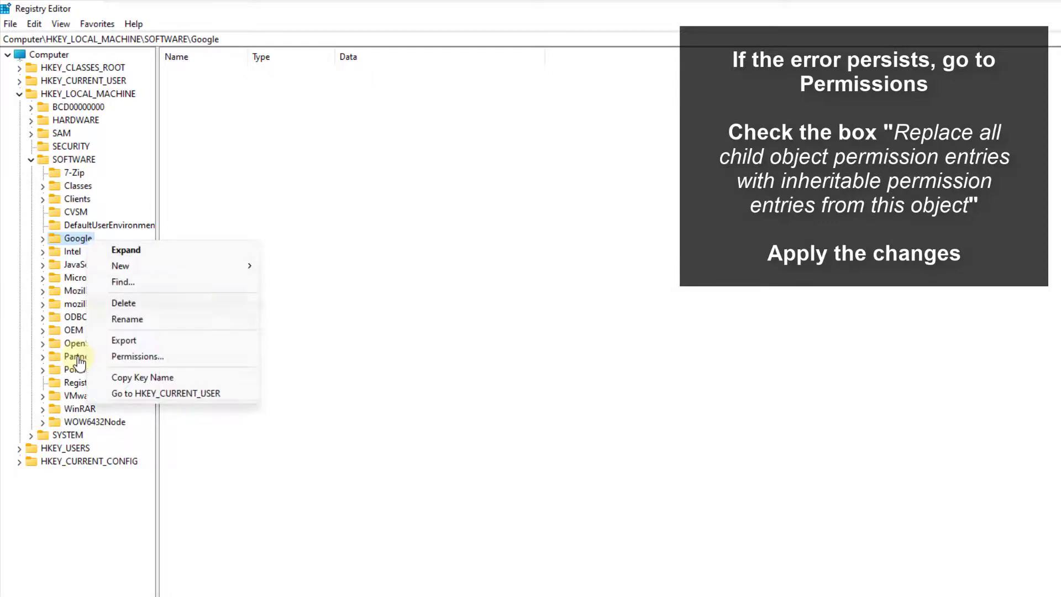
pyautogui.press('p')
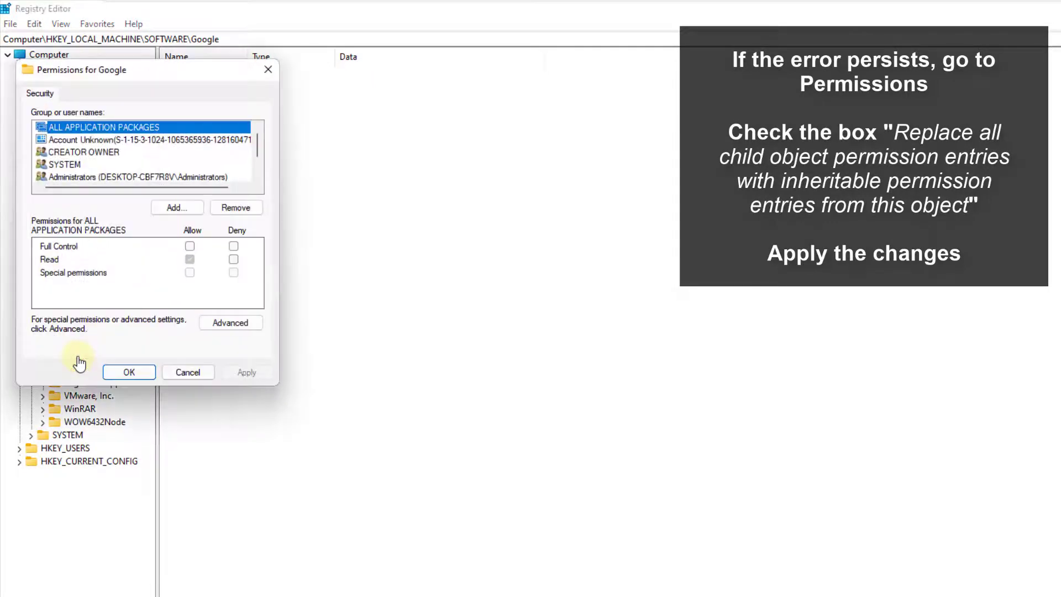
pyautogui.hotkey('alt', 'v')
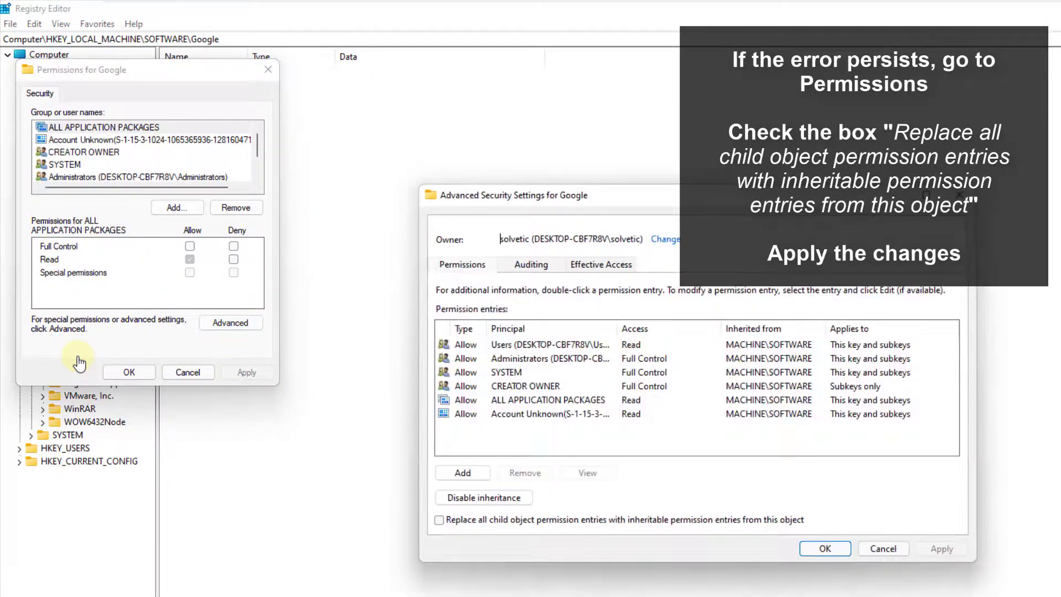
pyautogui.hotkey('alt', 'p')
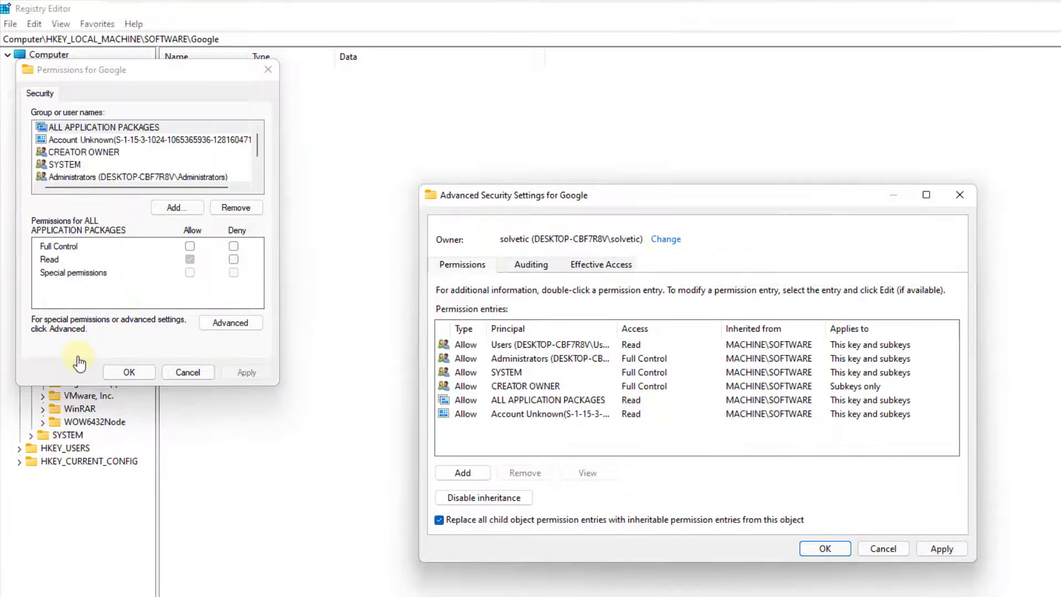
pyautogui.hotkey('alt', 'a')
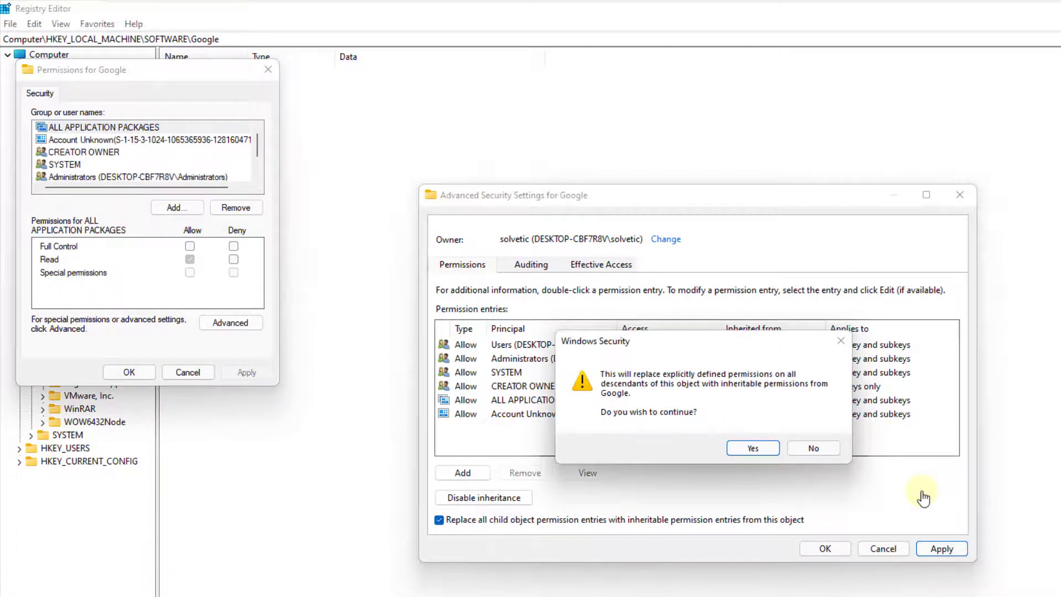
pyautogui.press('Return')
pyautogui.click(122, 375)
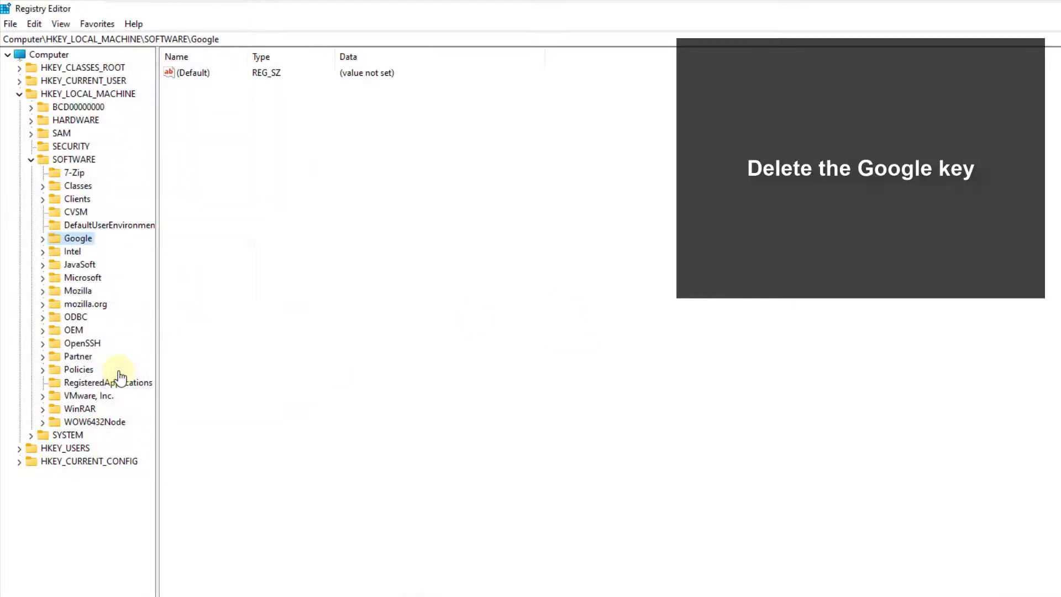
# - Permanently delete the Google key and all its subkeys from HKEY_LOCAL_MACHINE\SOFTWARE
pyautogui.press('Menu')
pyautogui.press('d')
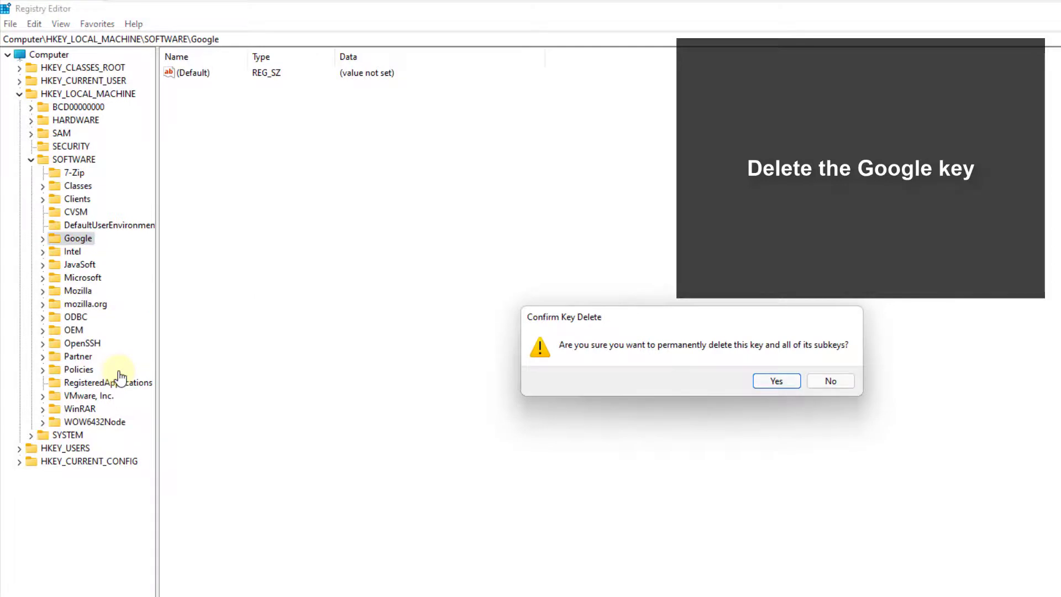
pyautogui.press('Return')
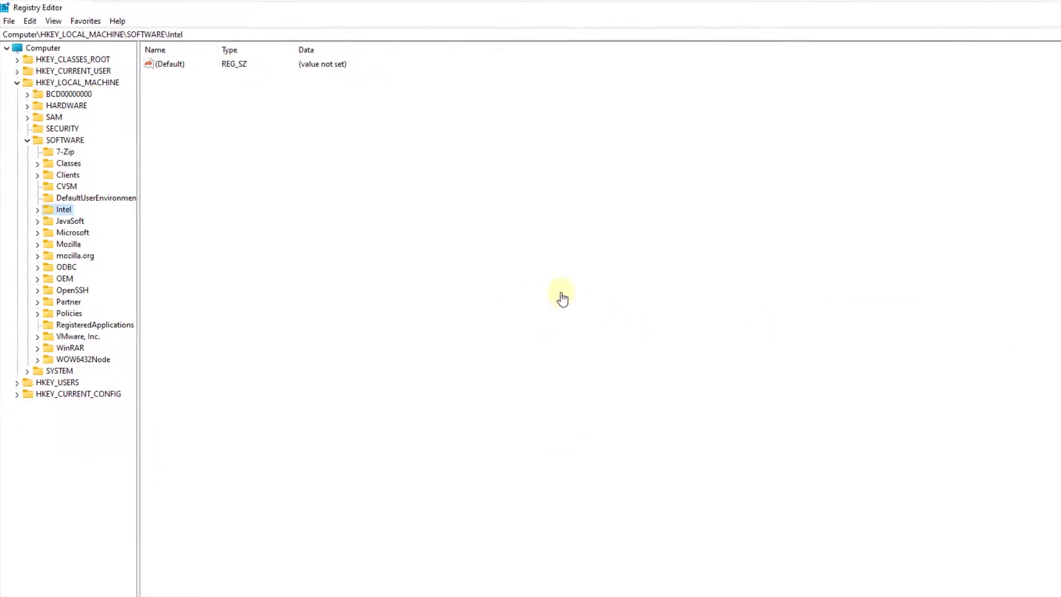
# - Collapse the SOFTWARE branch of HKEY_LOCAL_MACHINE and close the Registry Editor
pyautogui.press('Left')
pyautogui.press('Left')
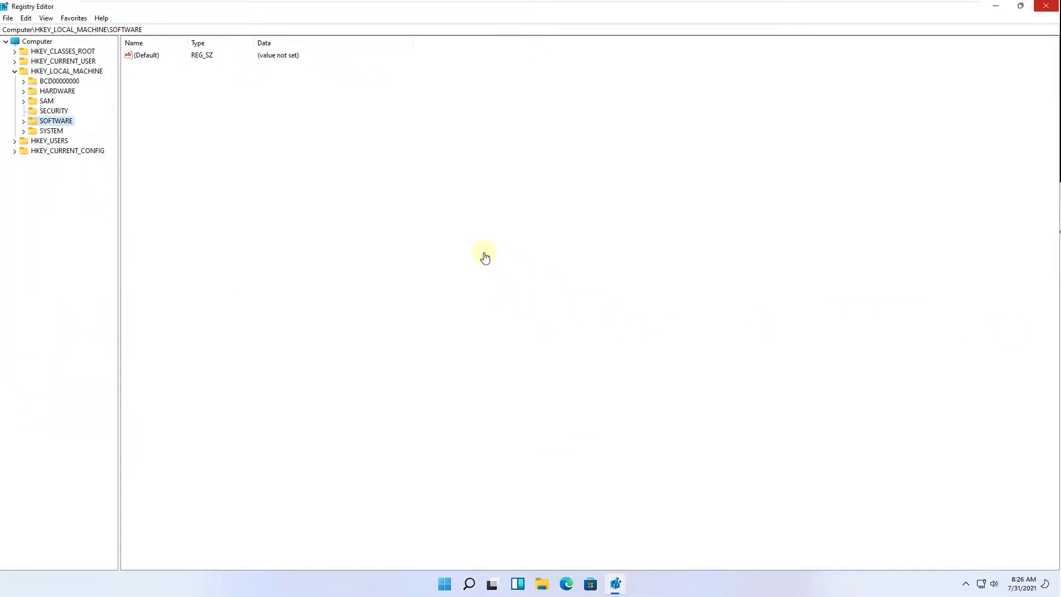
pyautogui.hotkey('alt', 'F4')
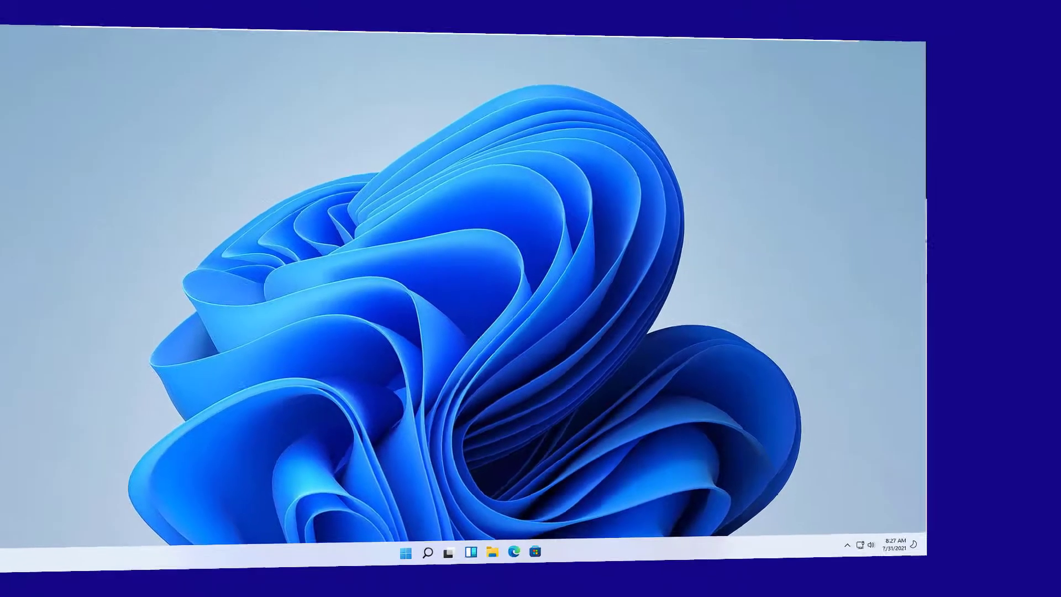